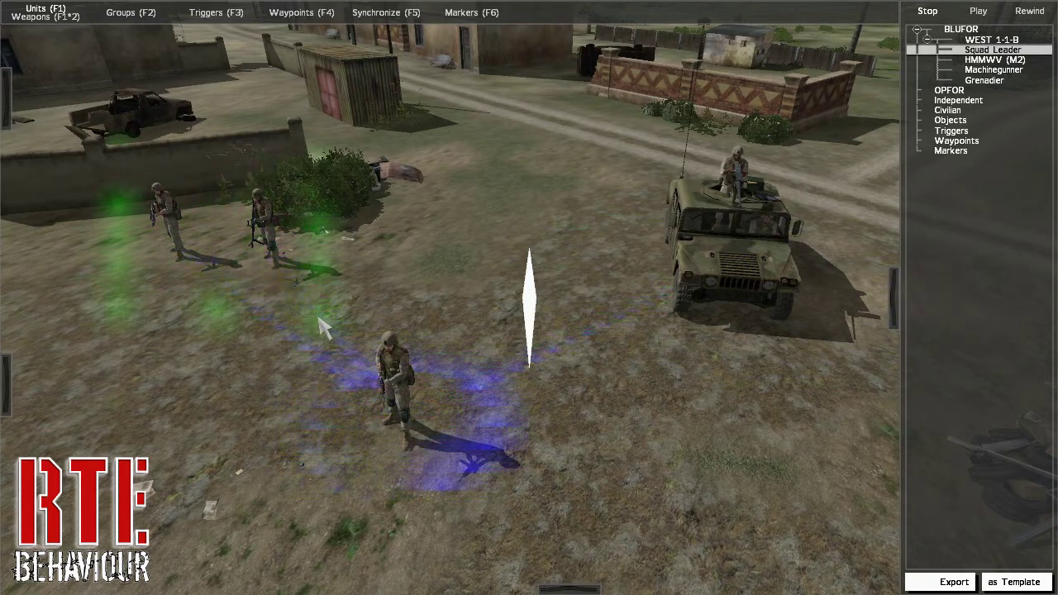
- Box-select the Machinegunner and Grenadier, then add the Squad Leader to the selection
left_click_drag(322, 326, 322, 326)
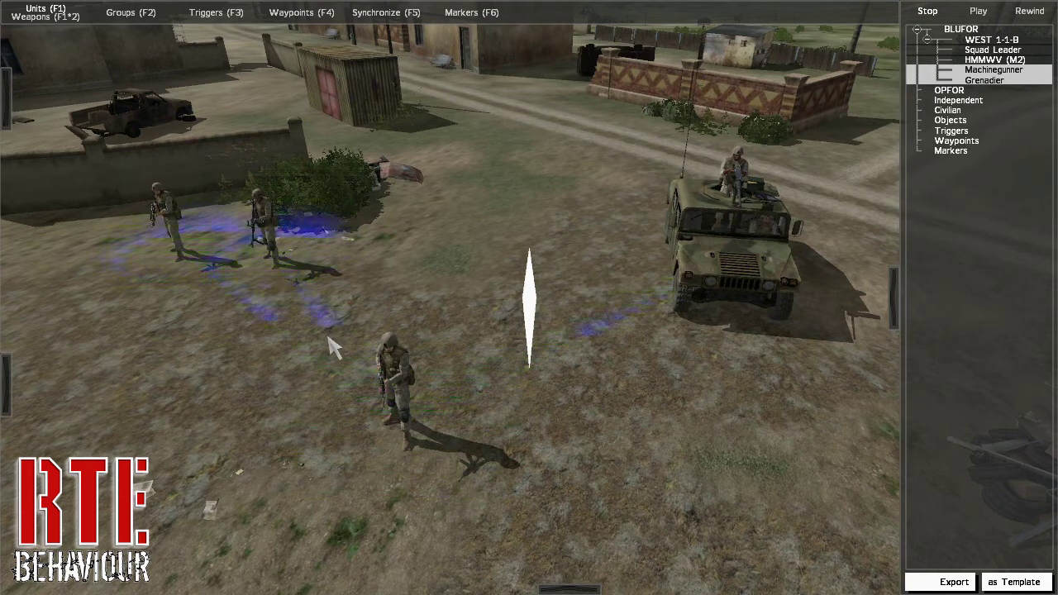
left_click(385, 396, "ctrl")
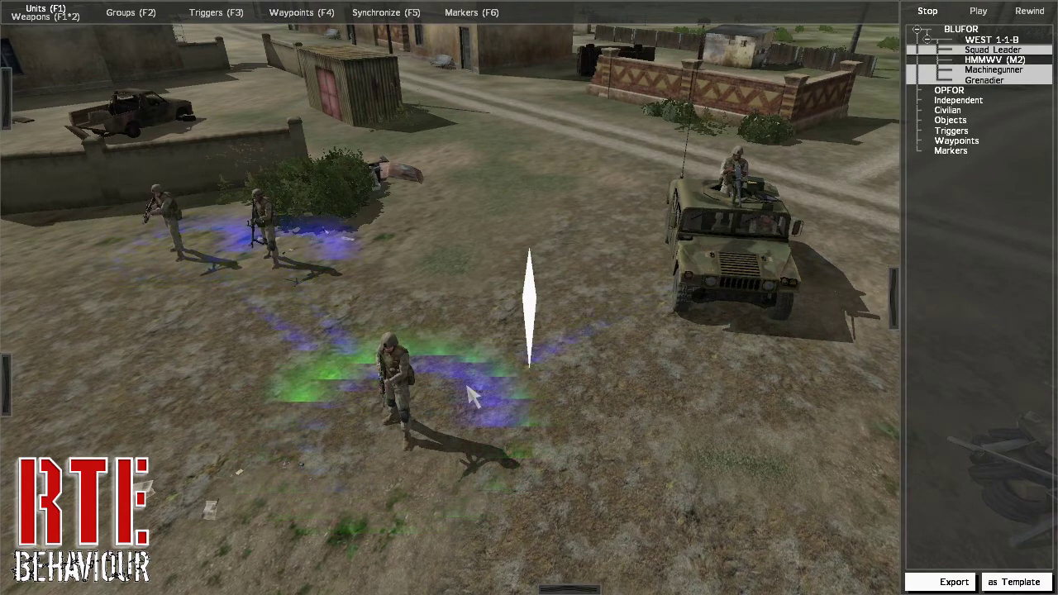
- Toggle the HMMWV in and out of the selection, narrow to the Machinegunner, then select group WEST 1-1-B
left_click(691, 282, "ctrl")
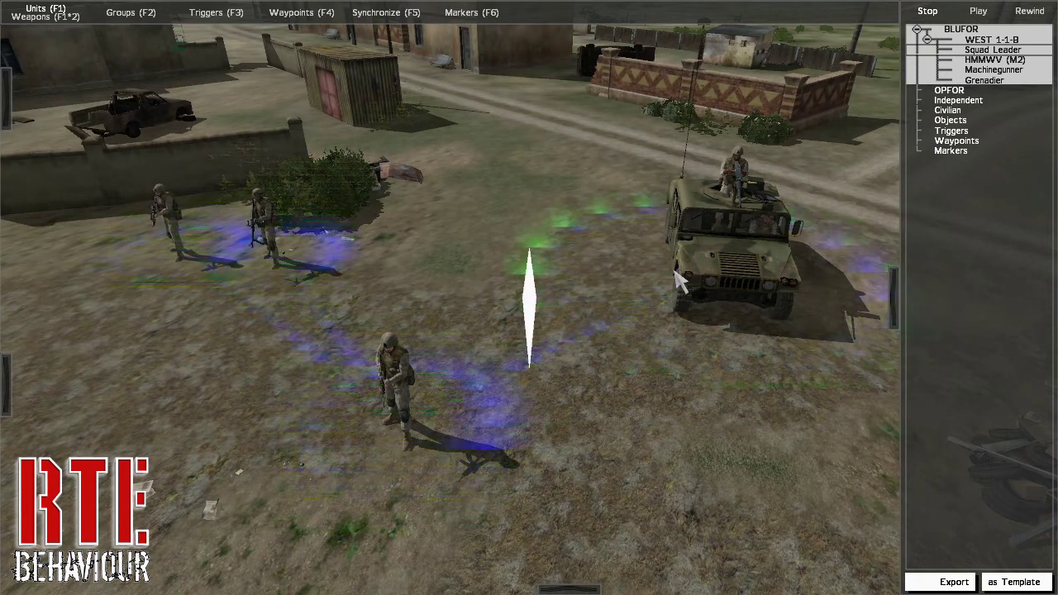
left_click(677, 279, "ctrl")
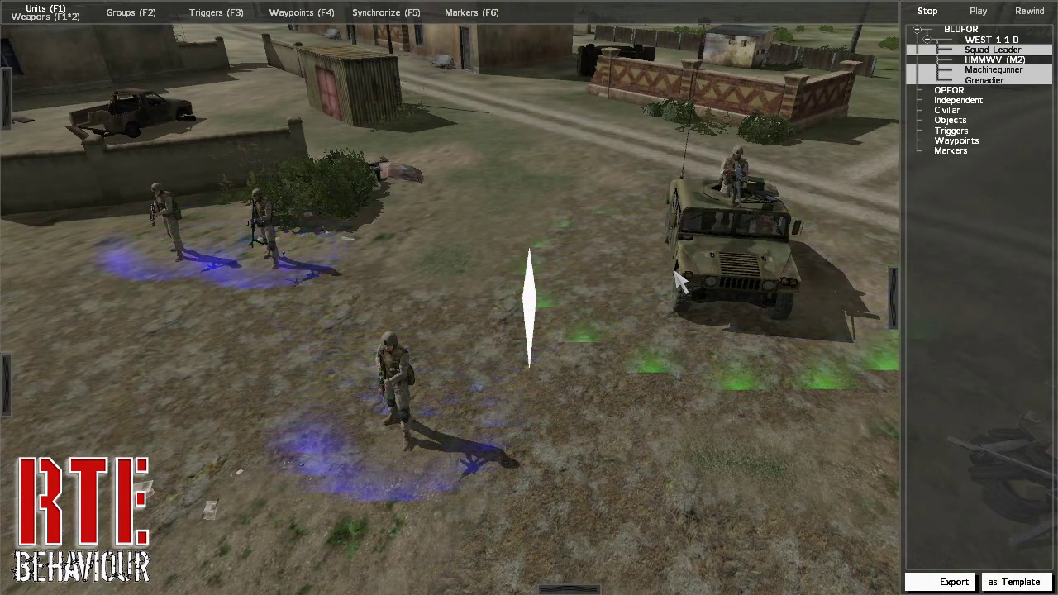
left_click(403, 397)
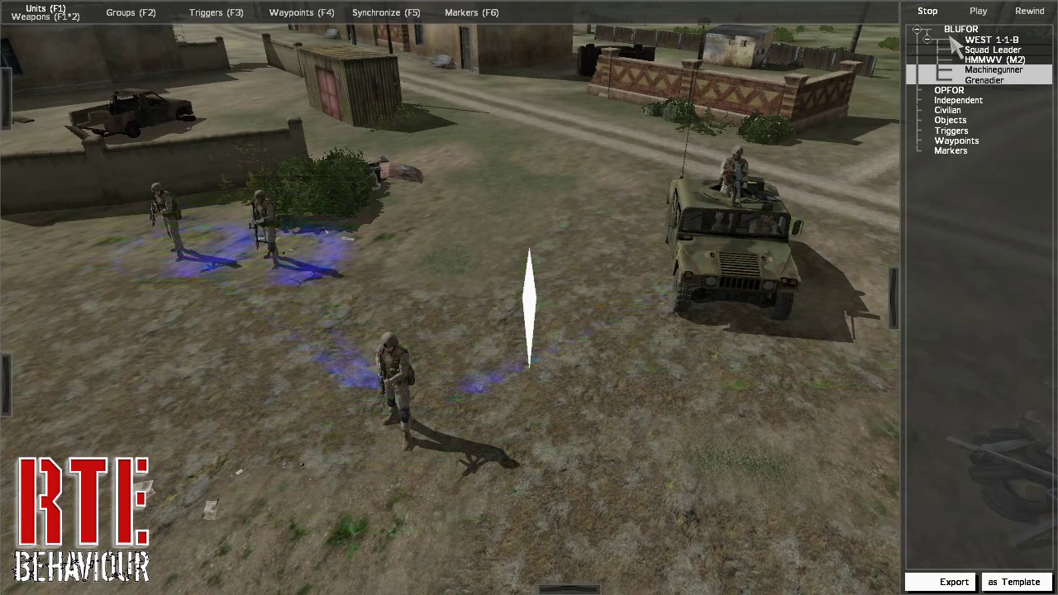
left_click(968, 41)
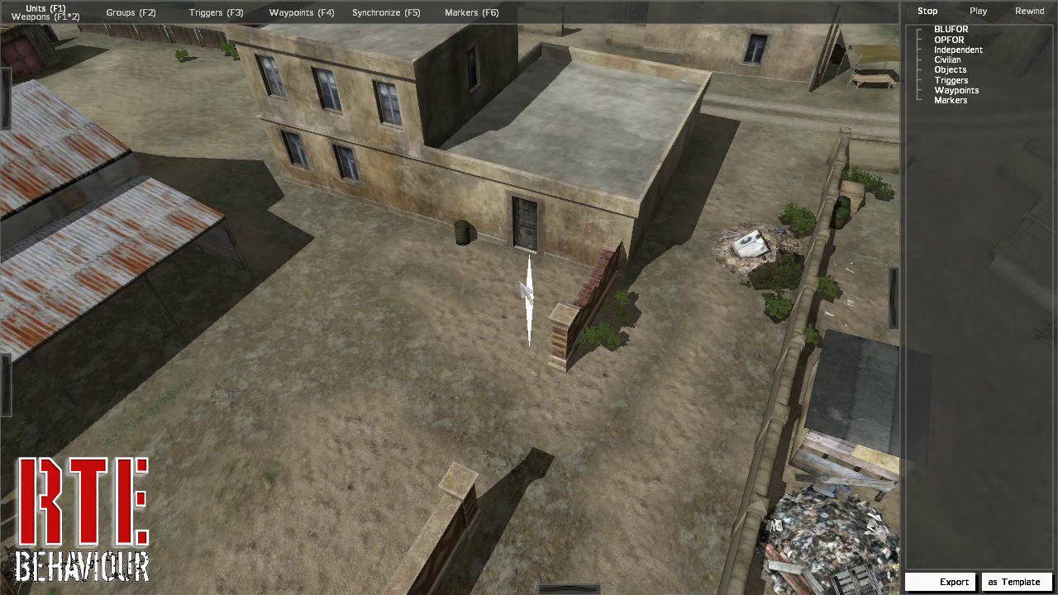
- Insert a BLUFOR Men Rifleman facing azimuth 40 and raise it against the building front
double_click(530, 298)
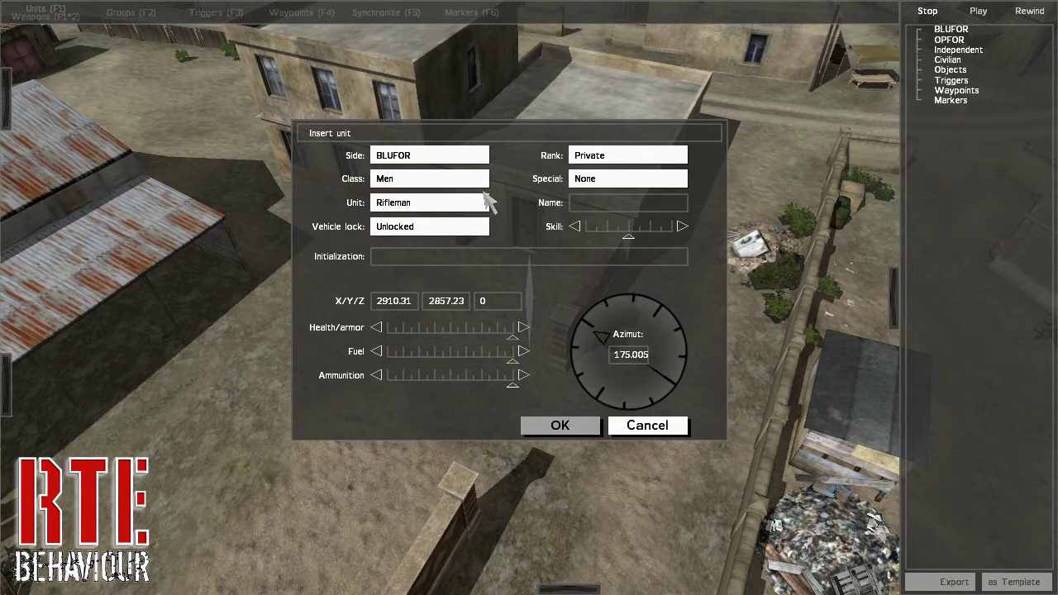
left_click(475, 157)
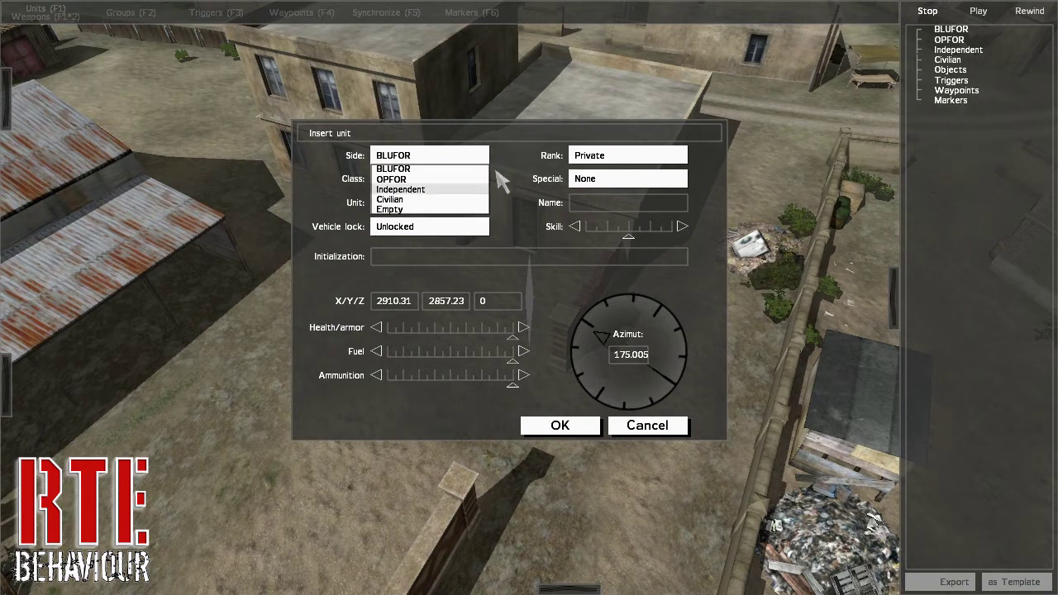
left_click(484, 156)
left_click(477, 180)
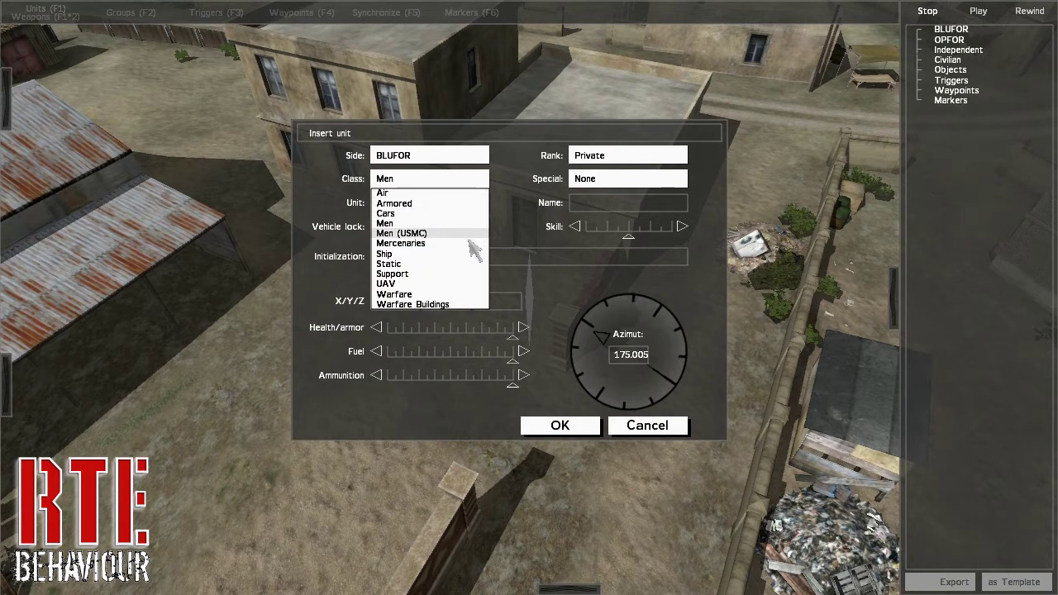
left_click(460, 178)
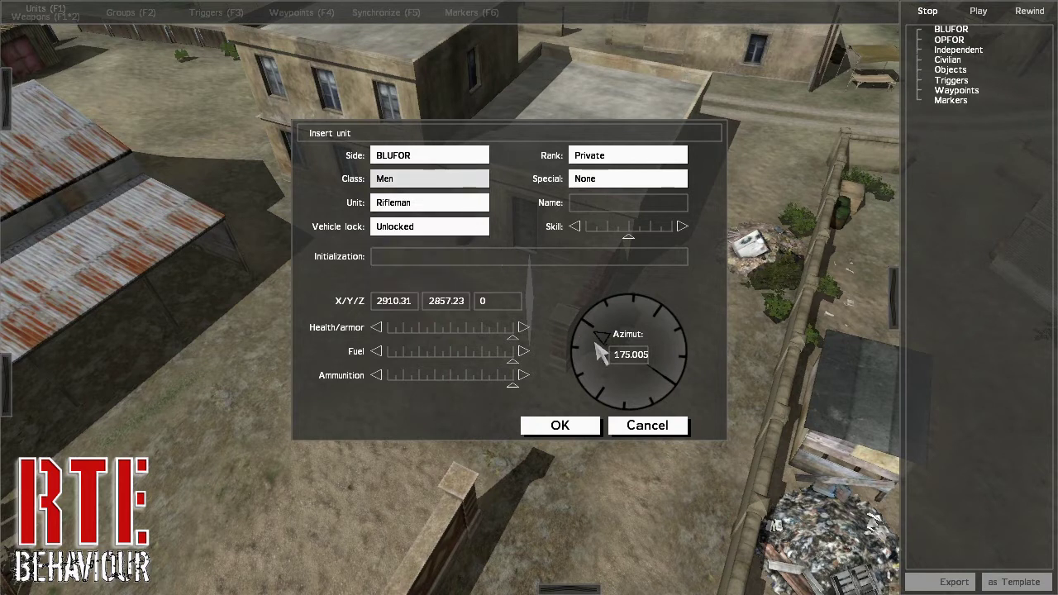
left_click(644, 400)
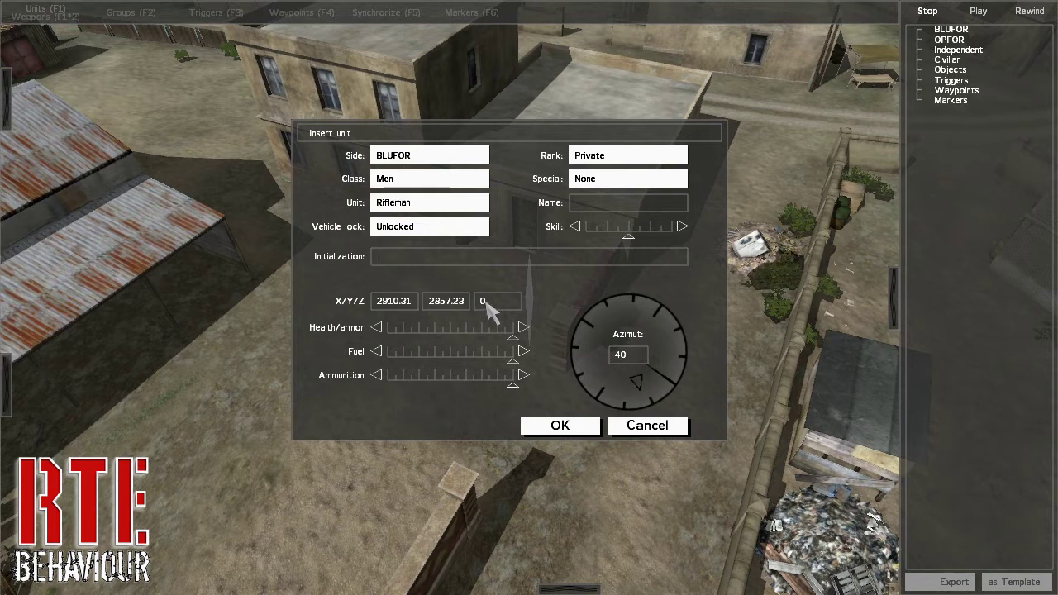
left_click(560, 426)
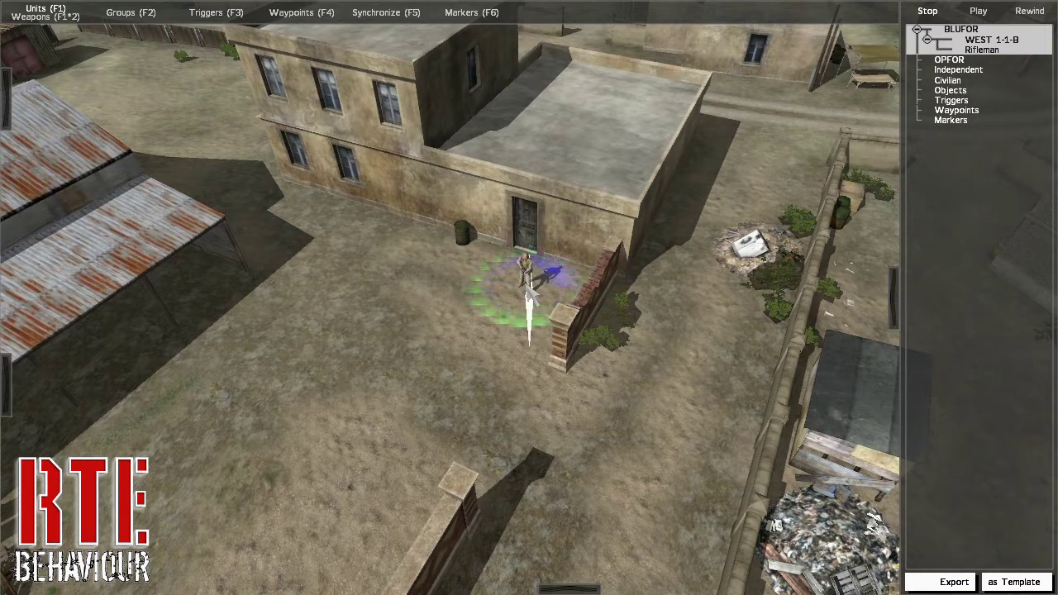
left_click_drag(530, 289, 528, 59)
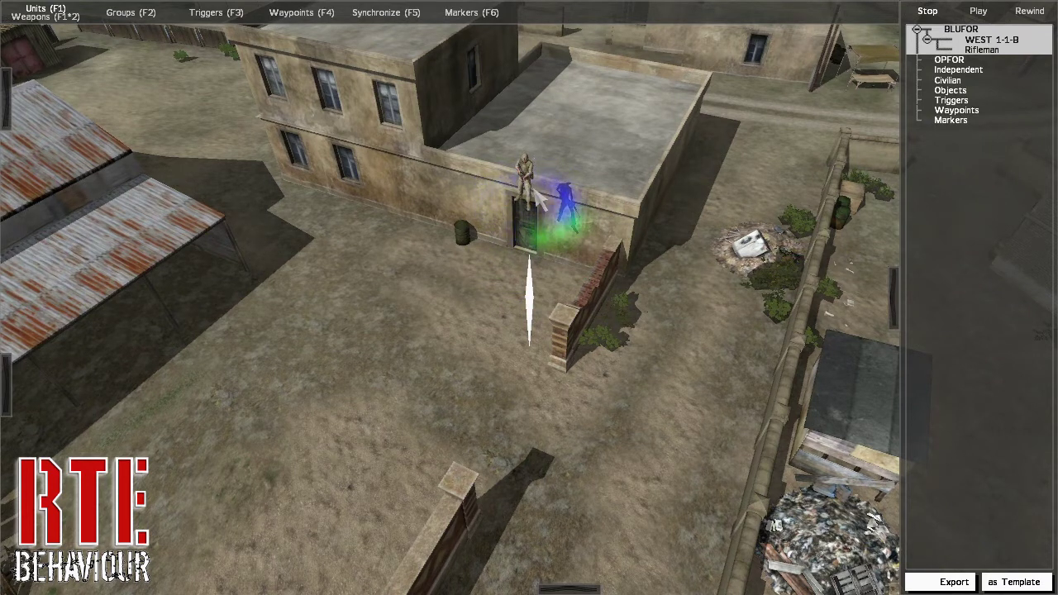
- Delete the rifleman and confirm the deletion
key("Delete")
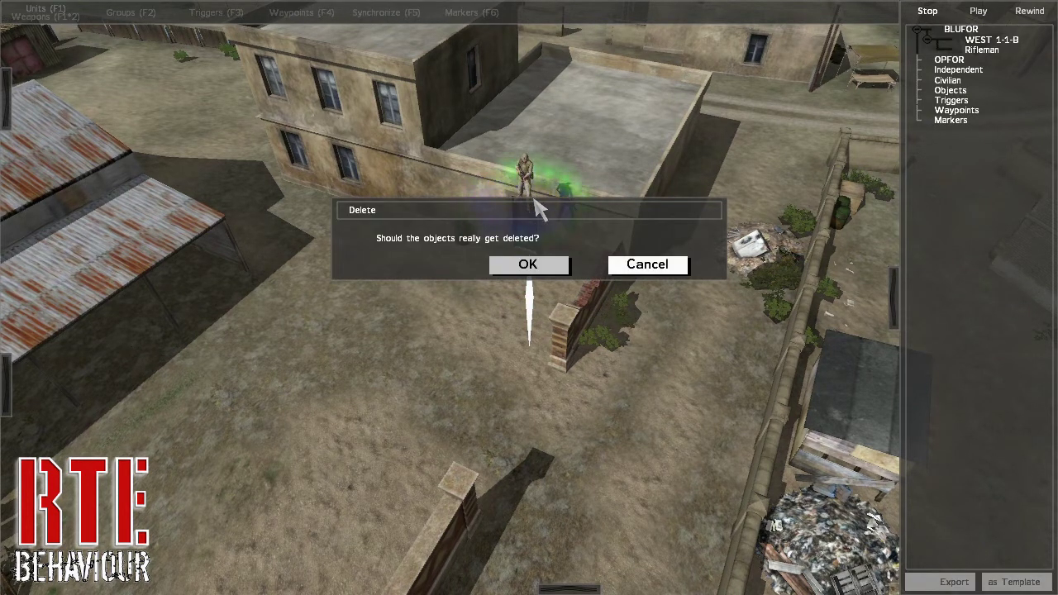
left_click(552, 279)
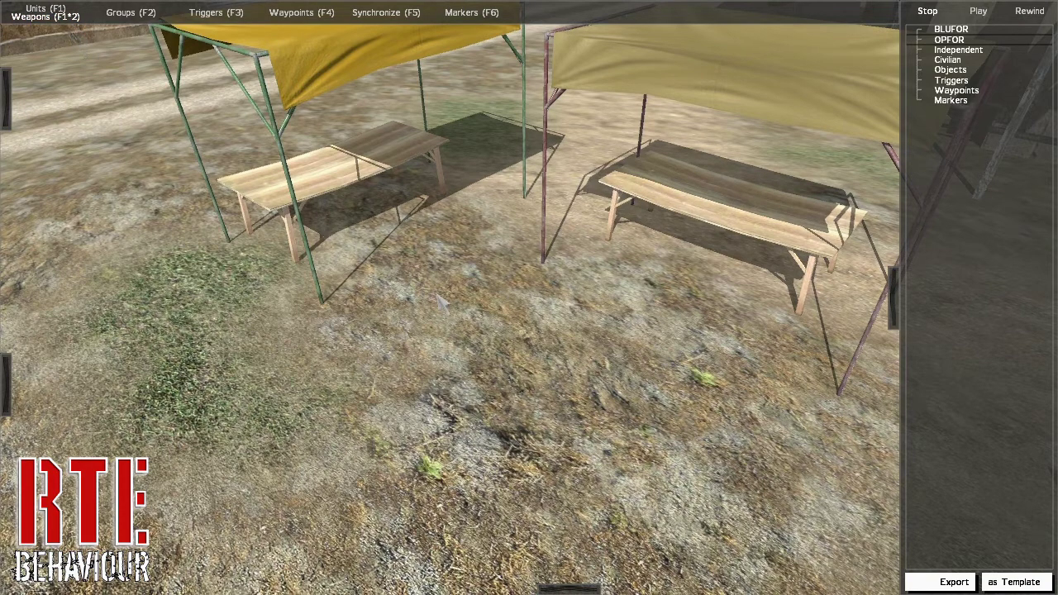
- Start a weapon insertion on the ground and browse the launchers, hand guns, magazines and items categories
double_click(494, 311)
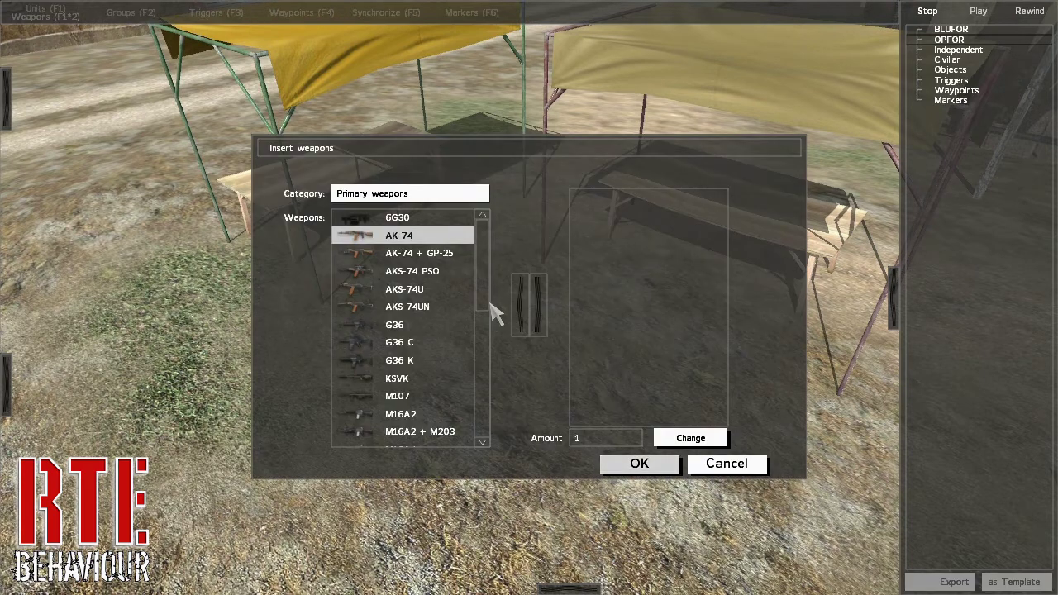
left_click(483, 200)
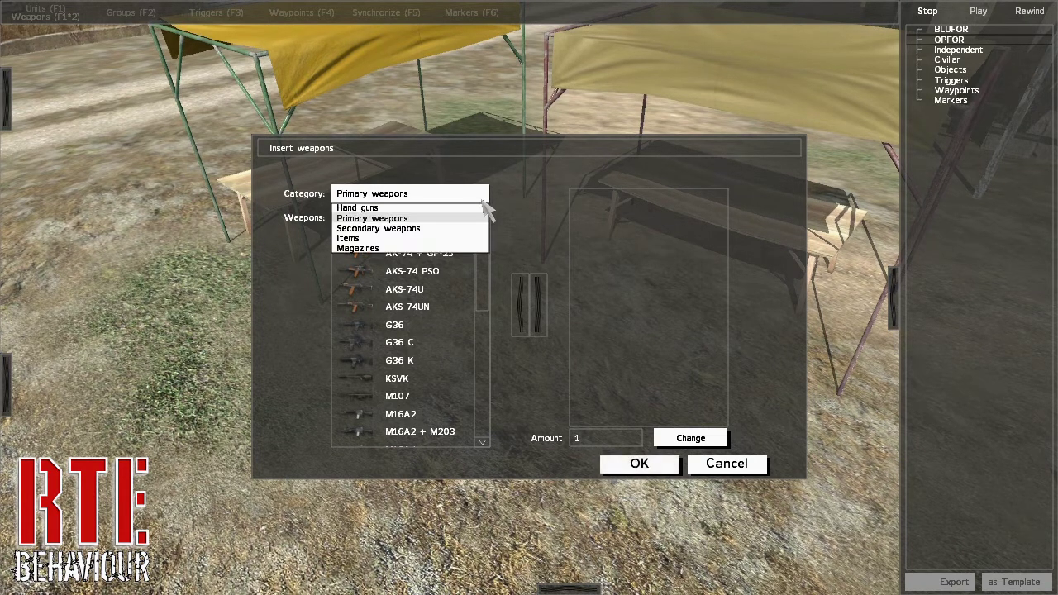
left_click(445, 229)
left_click(448, 196)
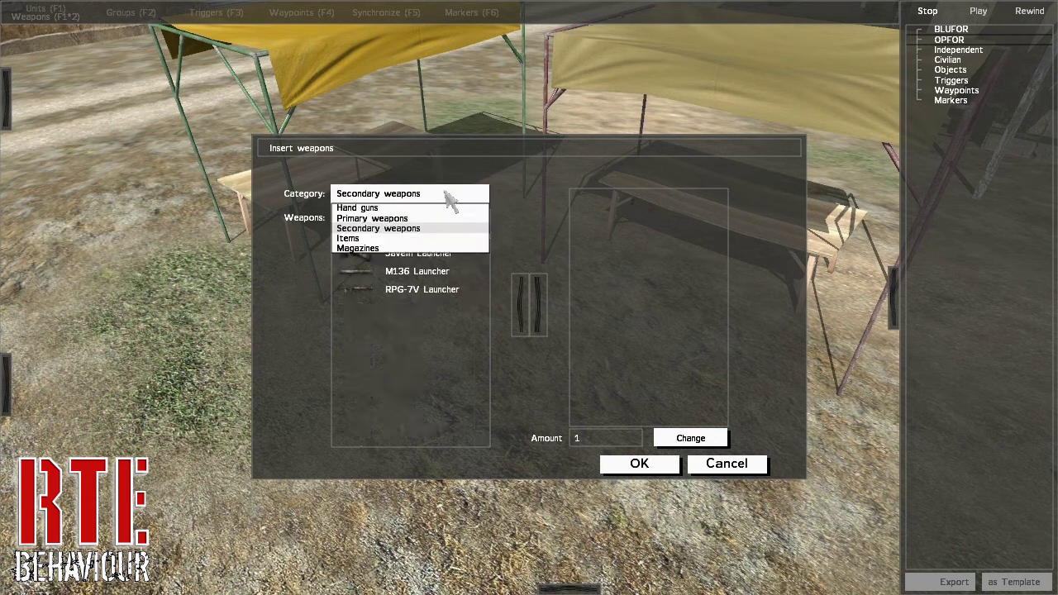
left_click(419, 209)
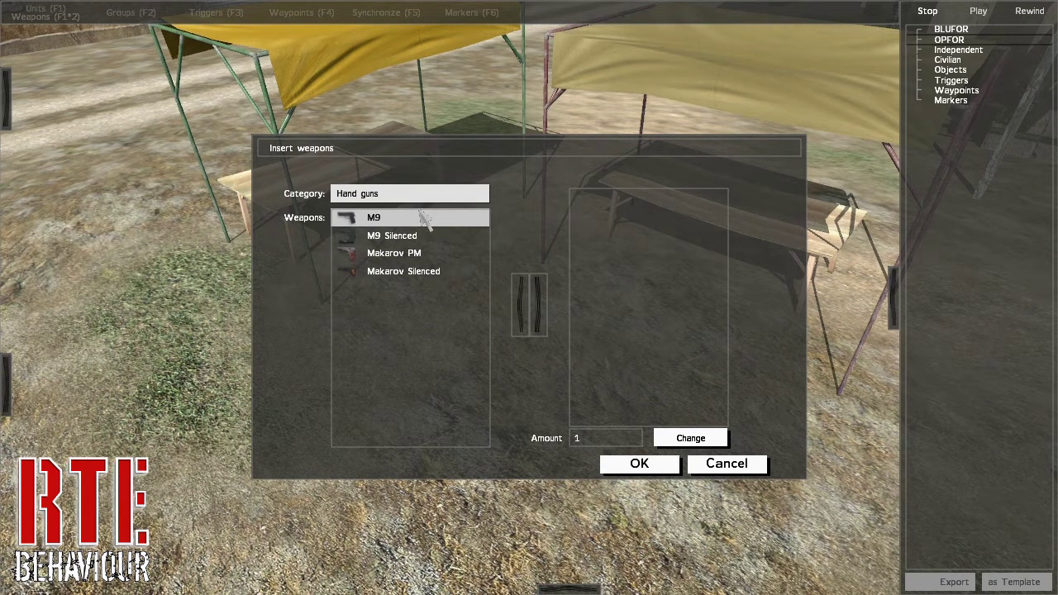
left_click(438, 198)
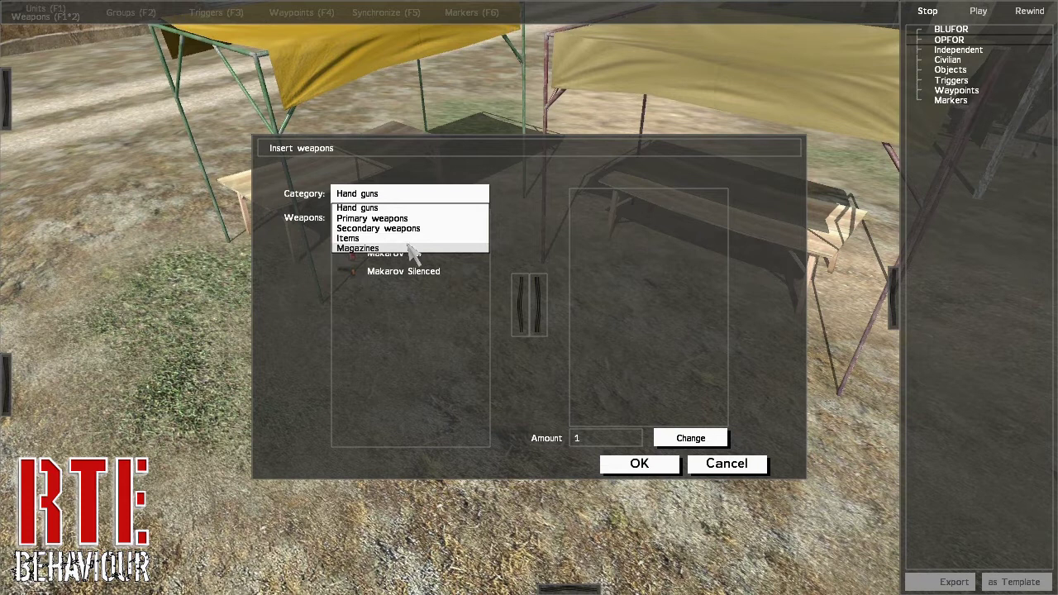
left_click(409, 249)
left_click(421, 195)
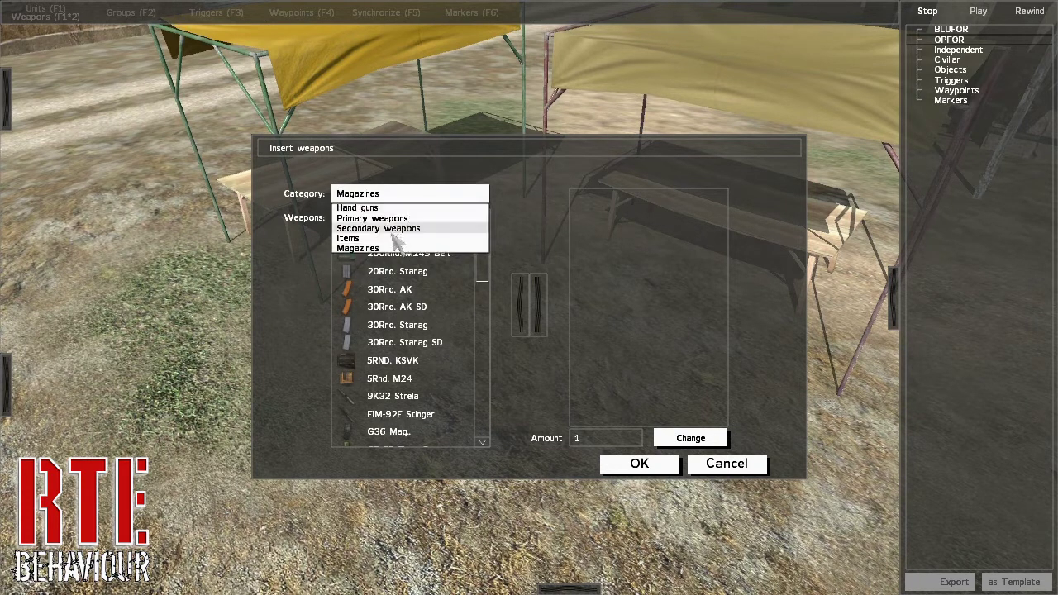
left_click(394, 239)
- Return to Primary weapons and add one AK-74 to the insertion list
left_click(414, 197)
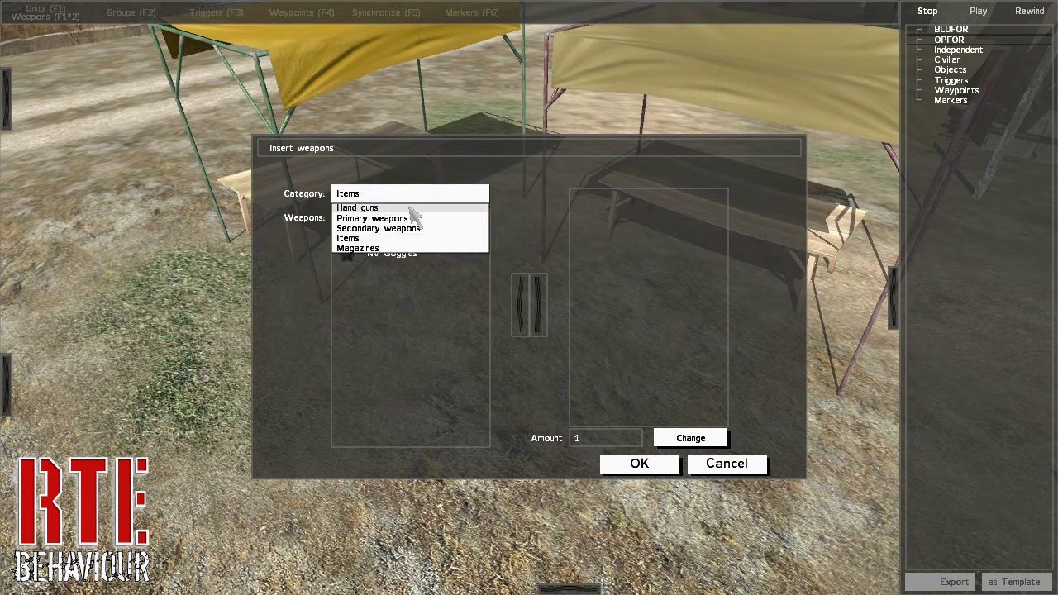
left_click(411, 220)
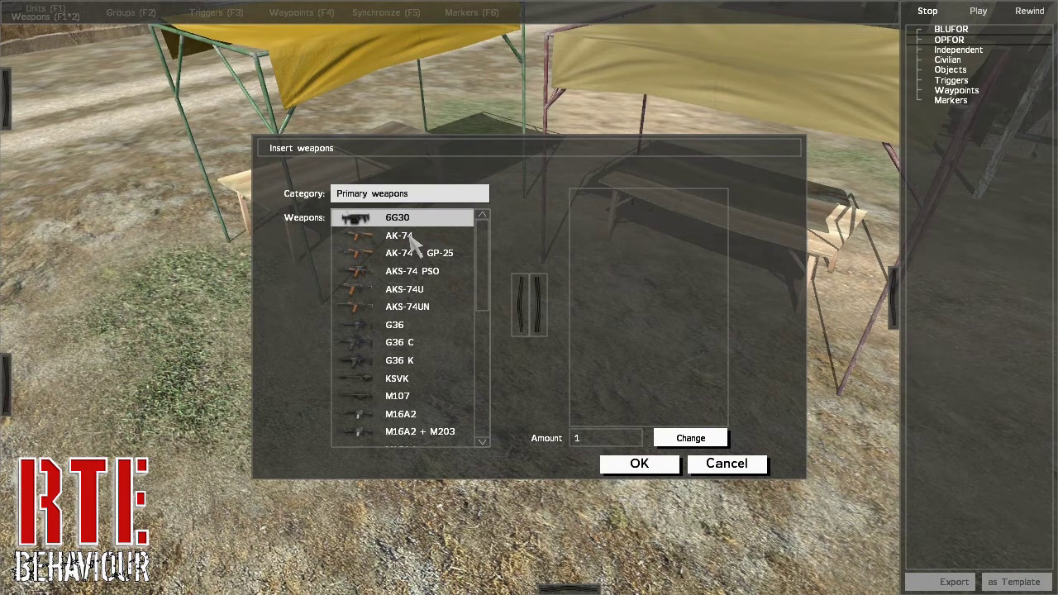
double_click(410, 237)
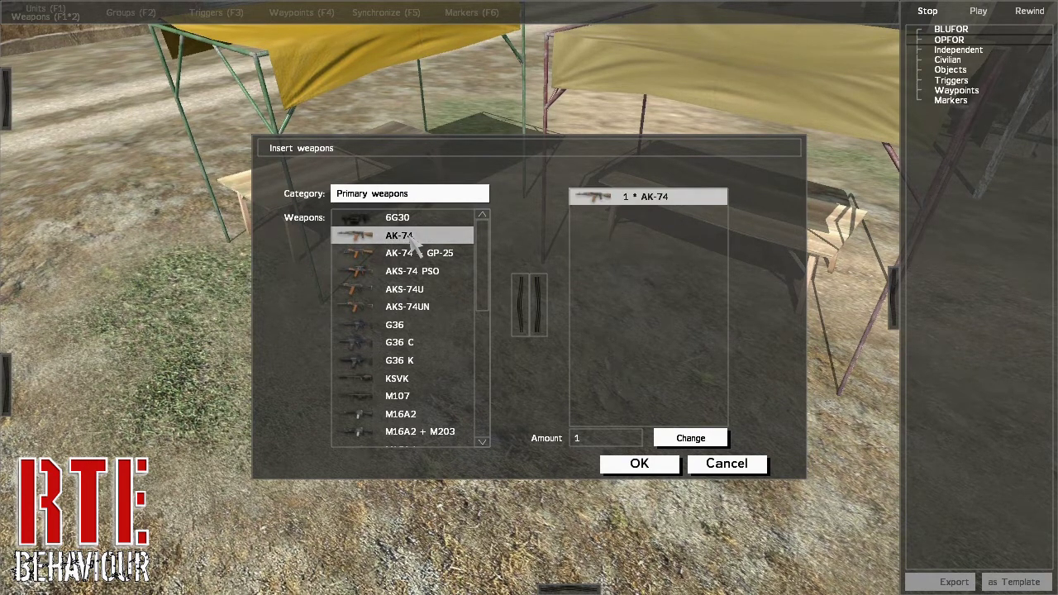
- Raise the AK-74 amount to 7 and place the rifles on the ground
left_click(540, 299)
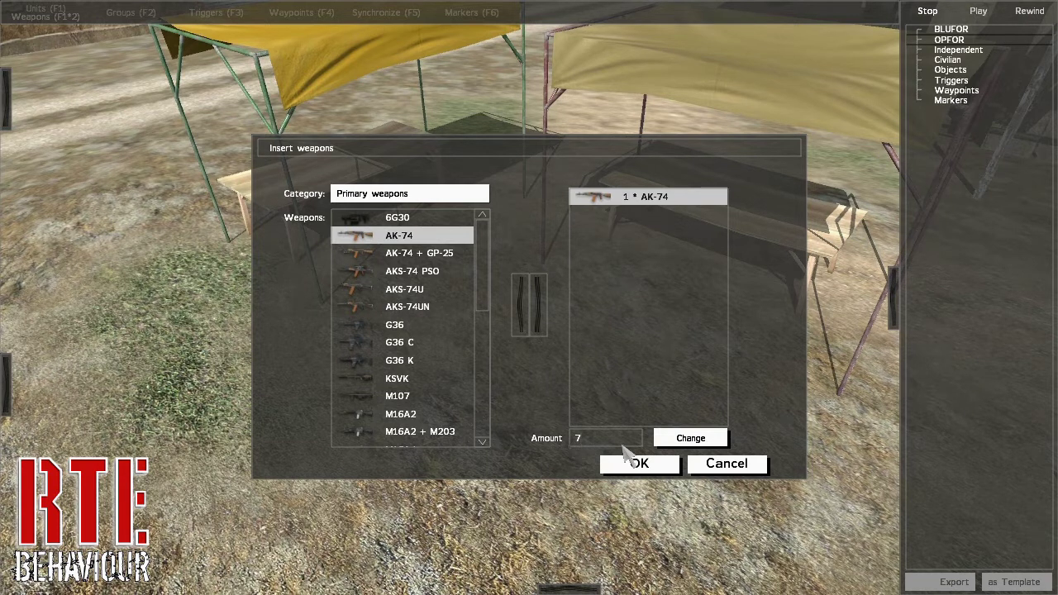
left_click(670, 446)
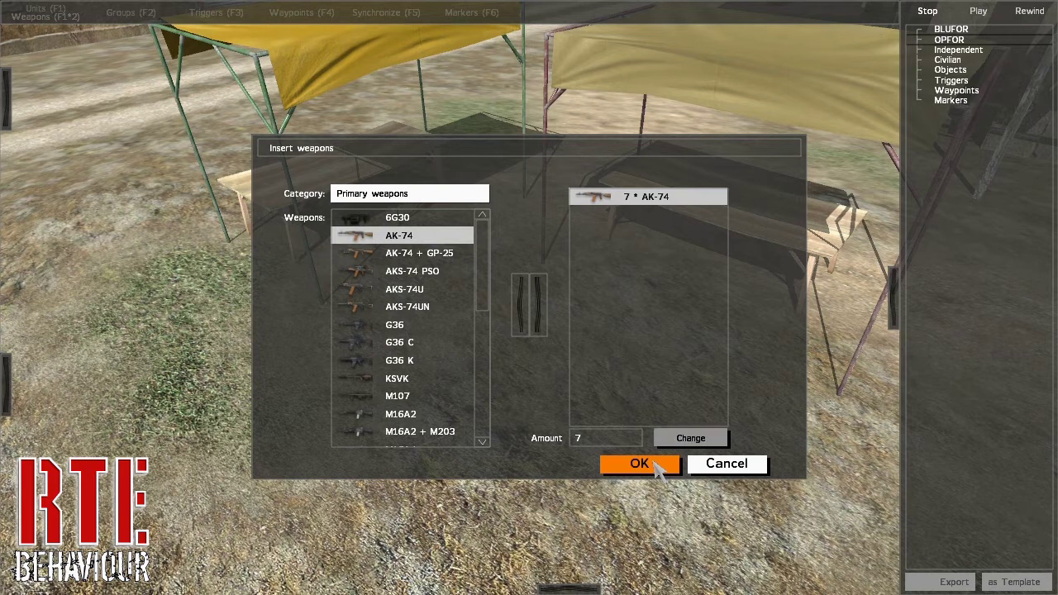
left_click(639, 464)
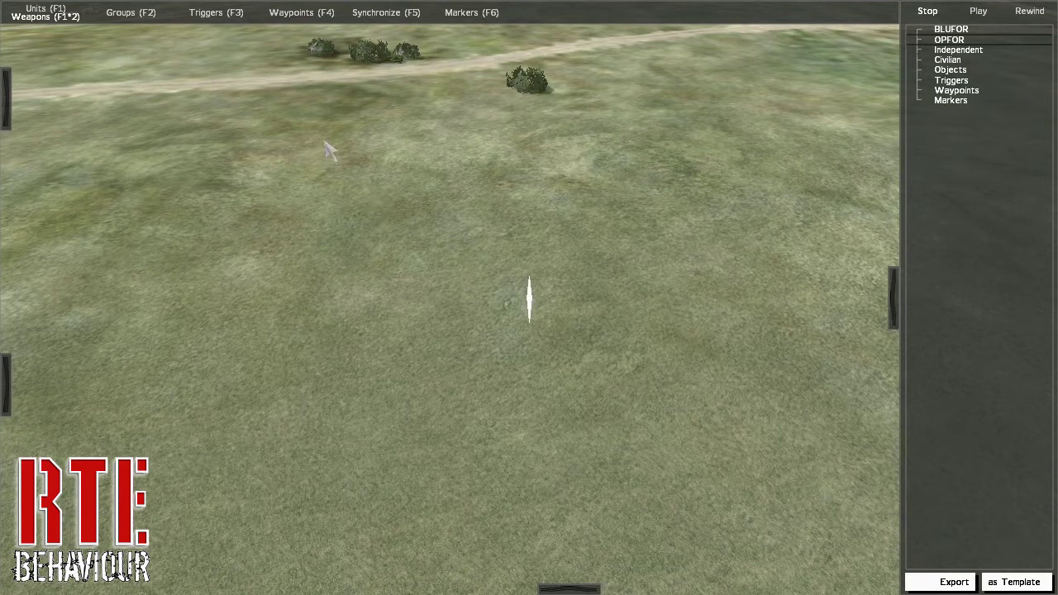
- In Groups mode, place a BLUFOR Infantry Squads Basic Squad on the open field
left_click(145, 16)
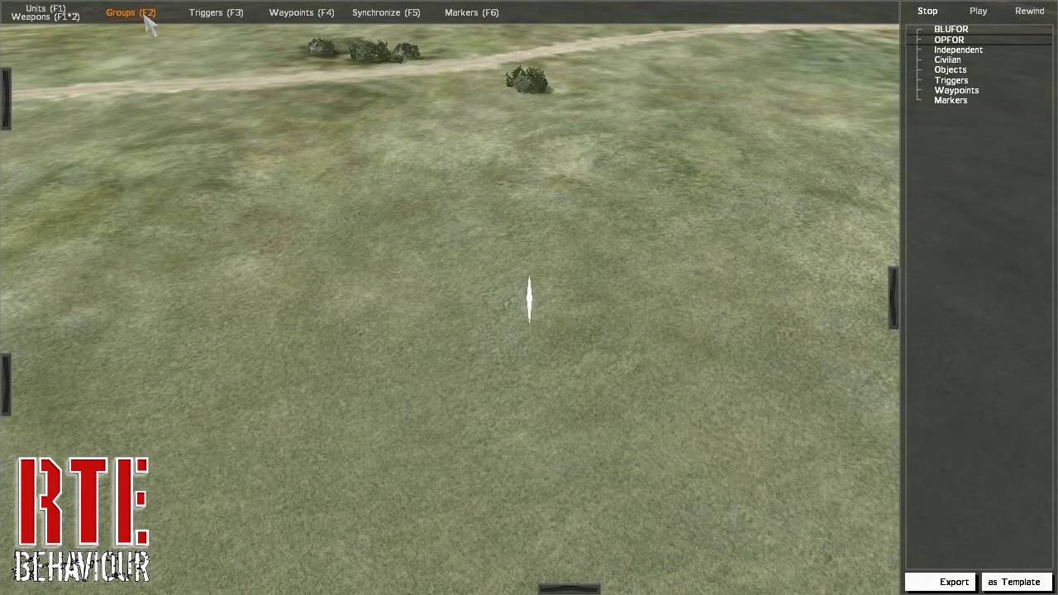
double_click(510, 272)
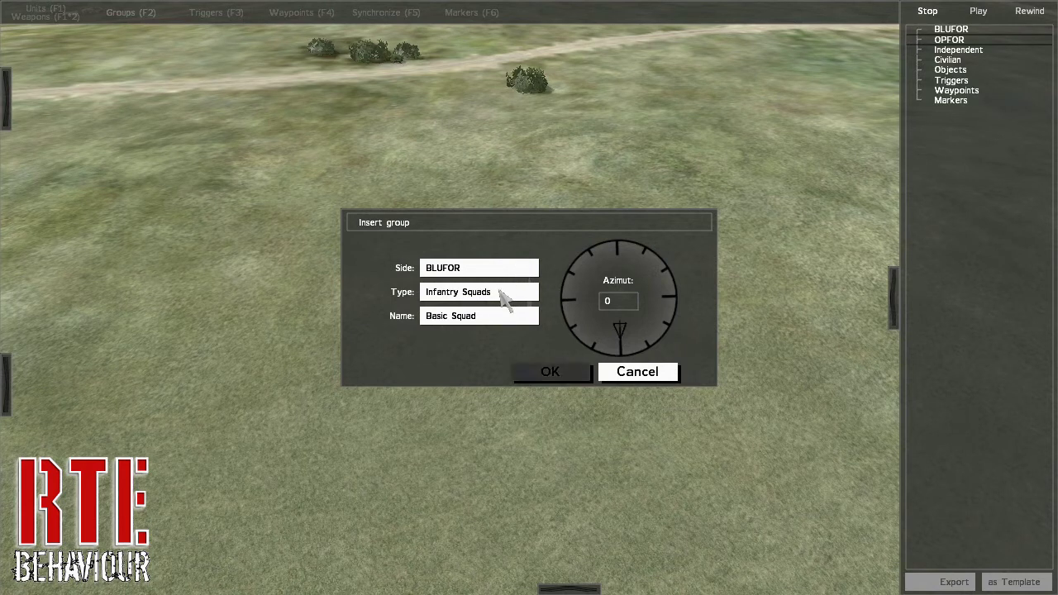
left_click(500, 293)
left_click(501, 292)
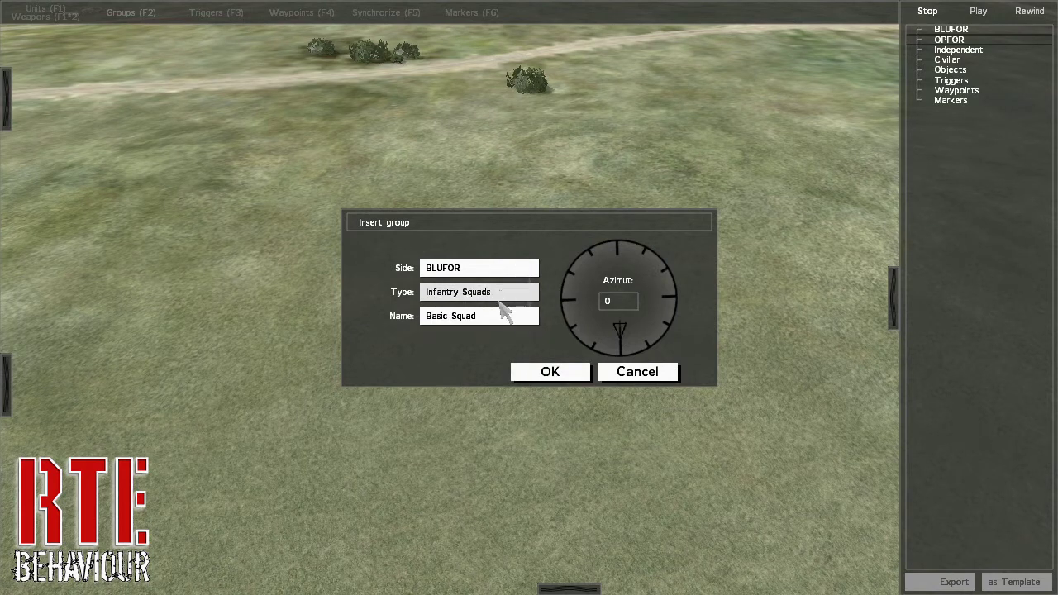
left_click(496, 312)
left_click(502, 328)
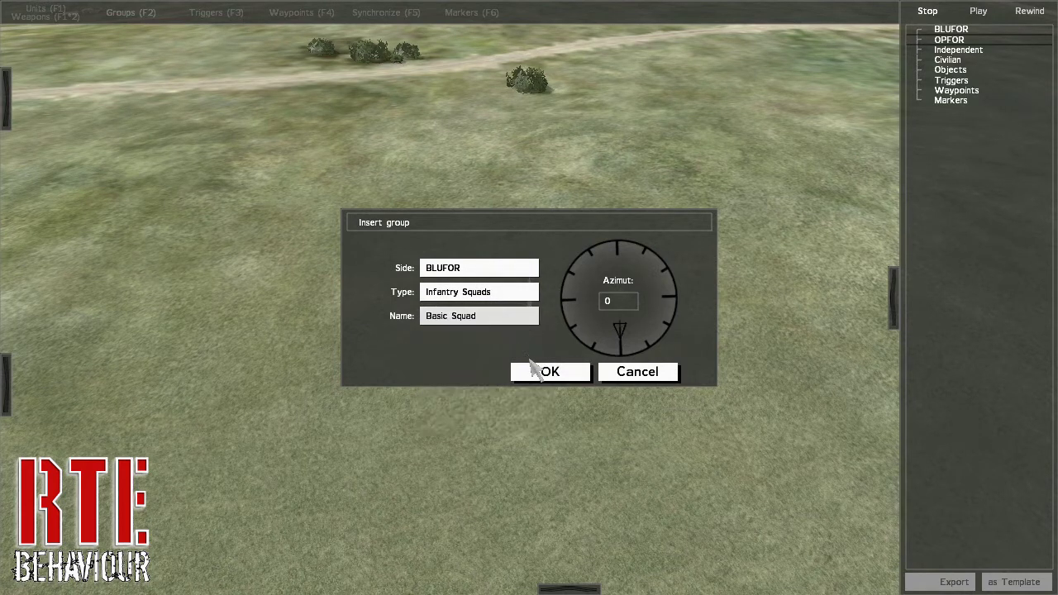
left_click(538, 376)
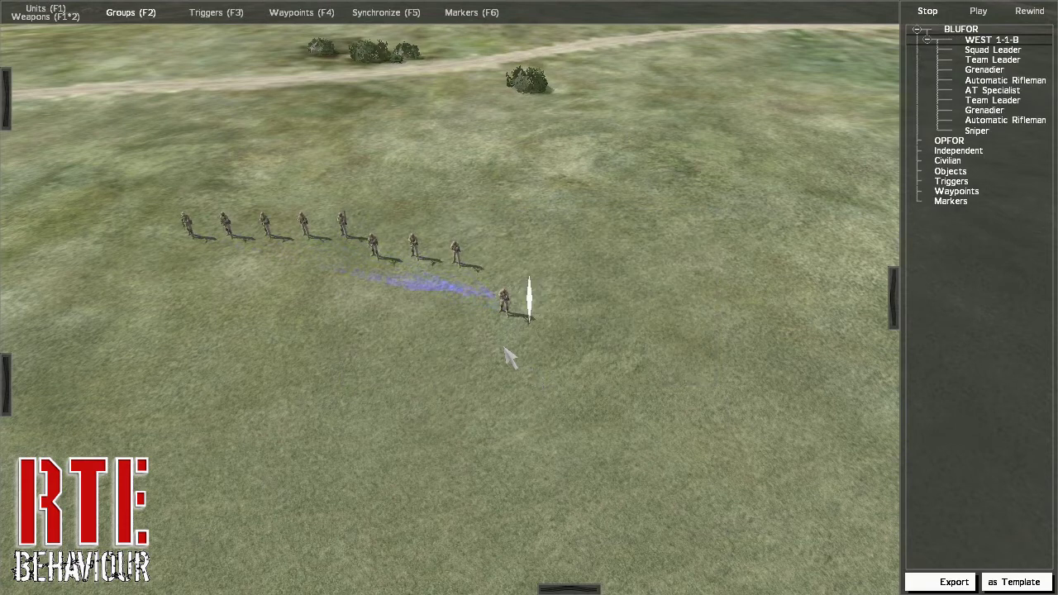
- Split five soldiers into new group WEST 1-1-C with Ctrl+G and link them to the lone leader
left_click_drag(162, 186, 353, 277)
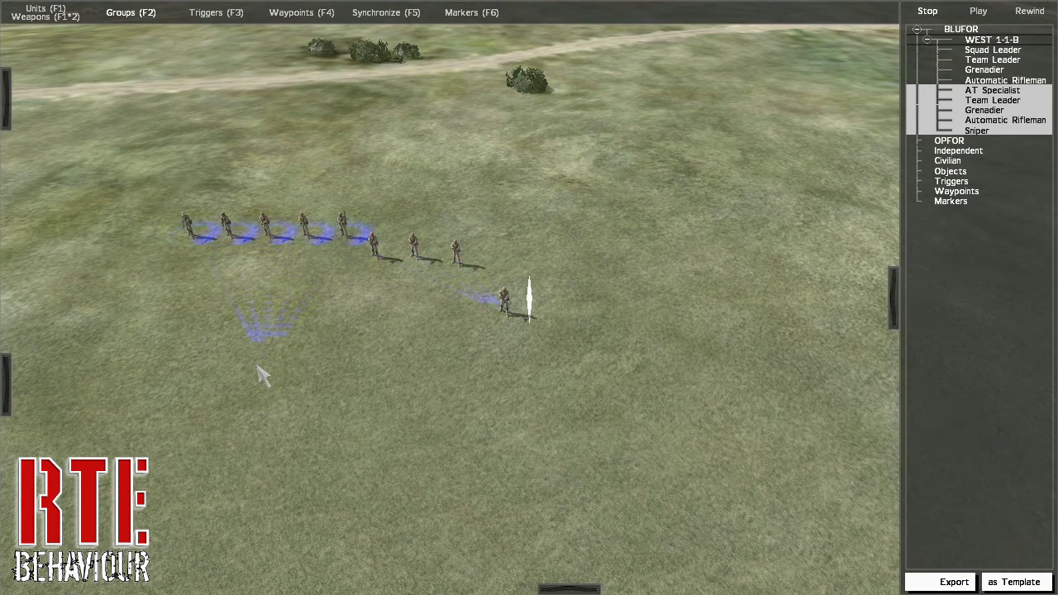
key("ctrl+g")
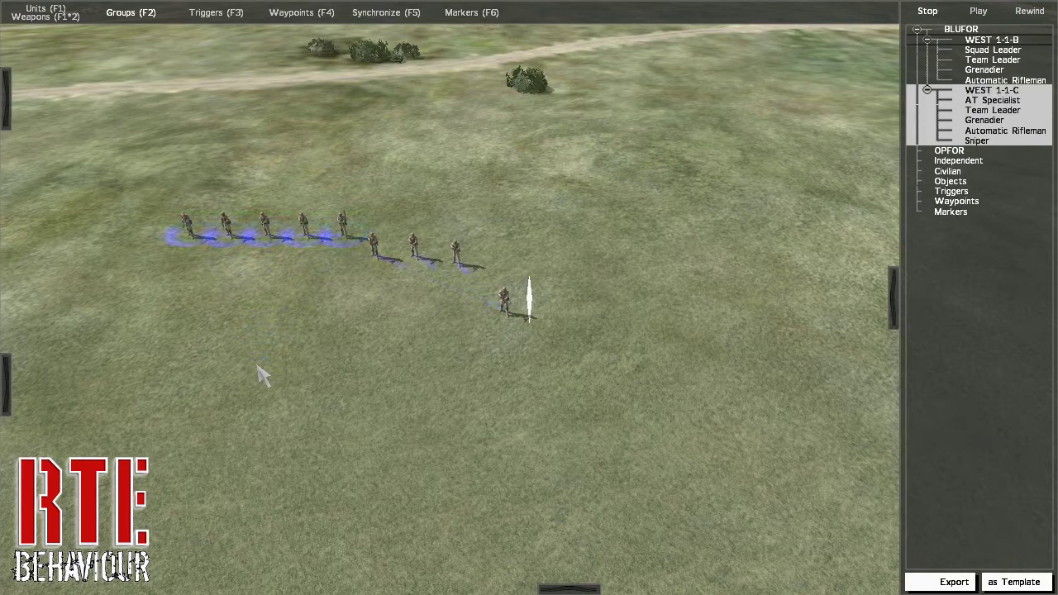
left_click(261, 371)
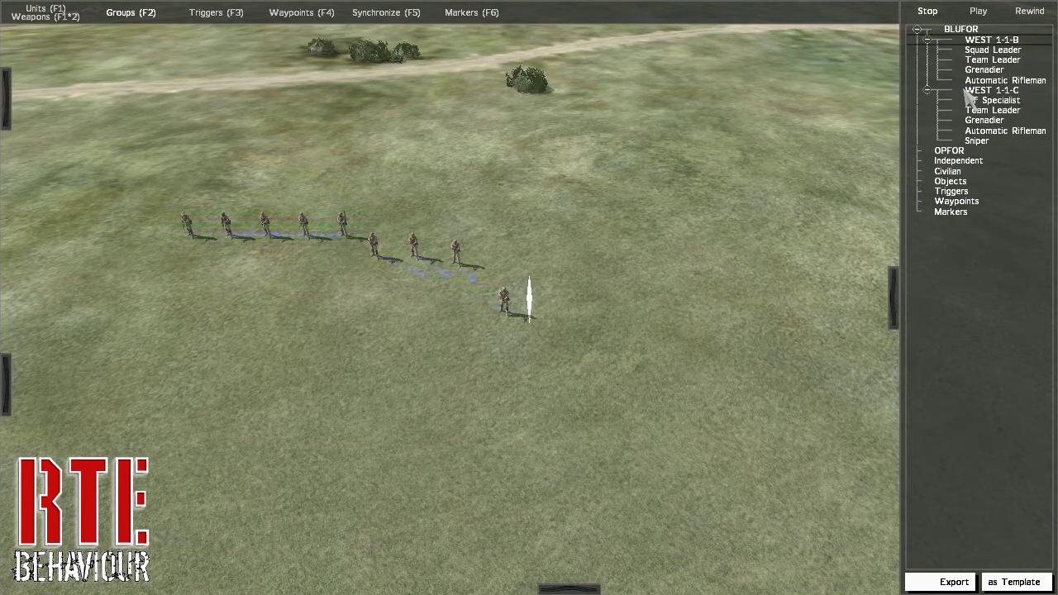
left_click_drag(156, 187, 349, 283)
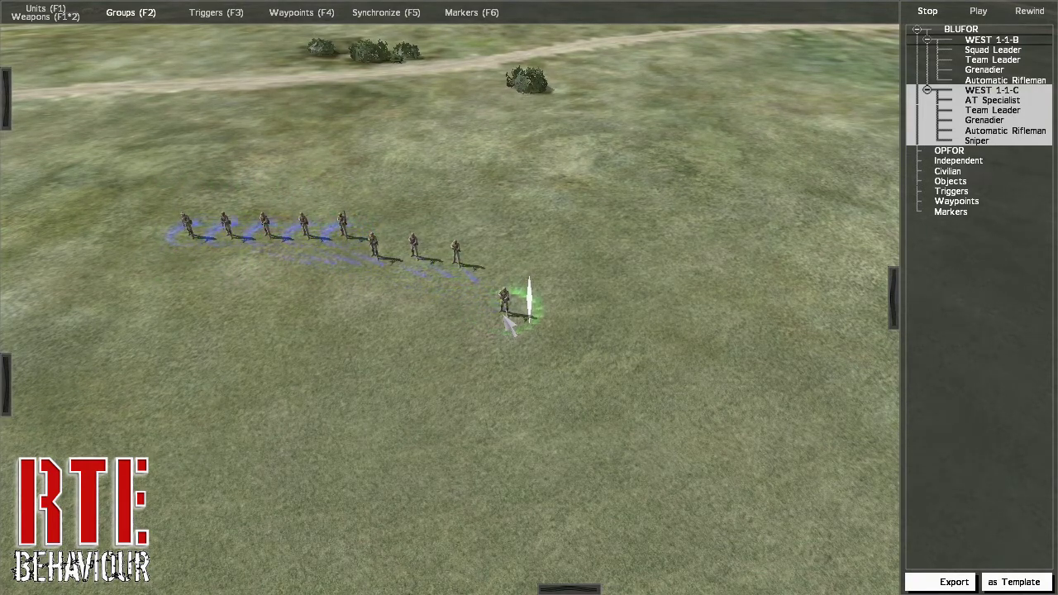
left_click(506, 318)
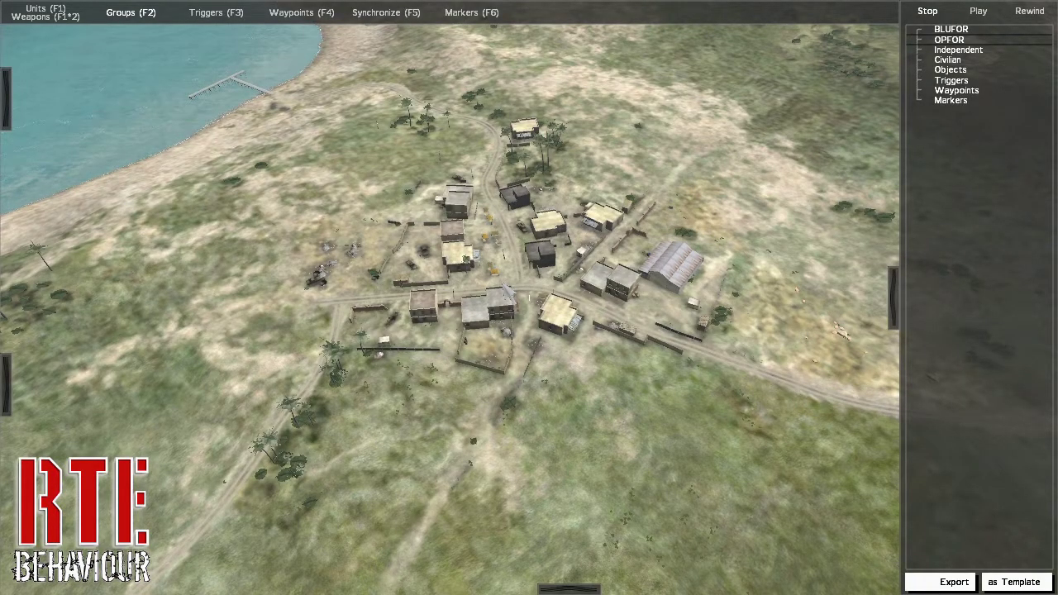
- Switch to the 2-D map in Triggers mode and begin inserting a trigger on the map
key("m")
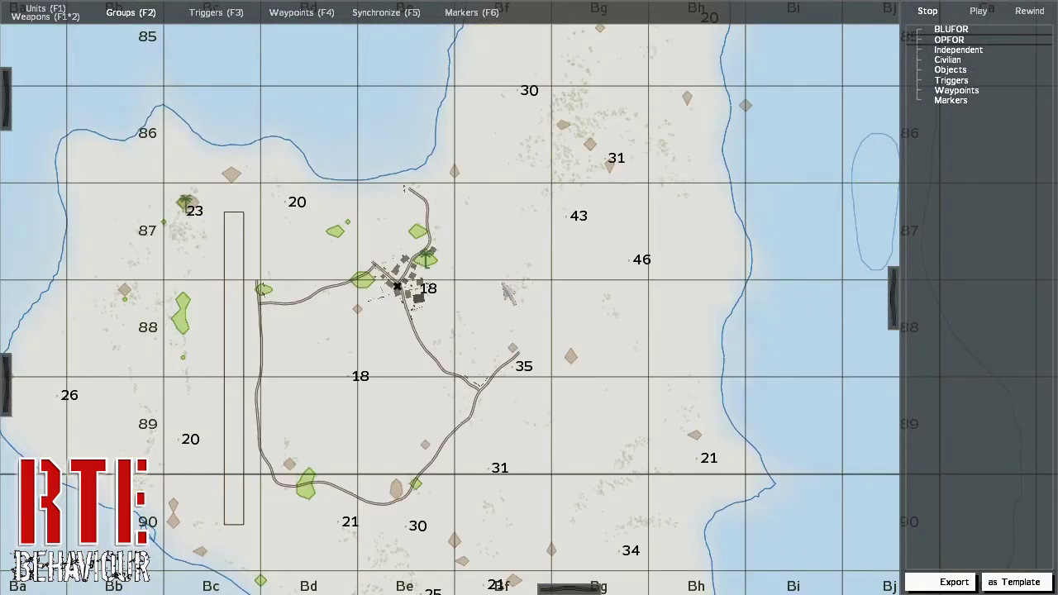
left_click(240, 20)
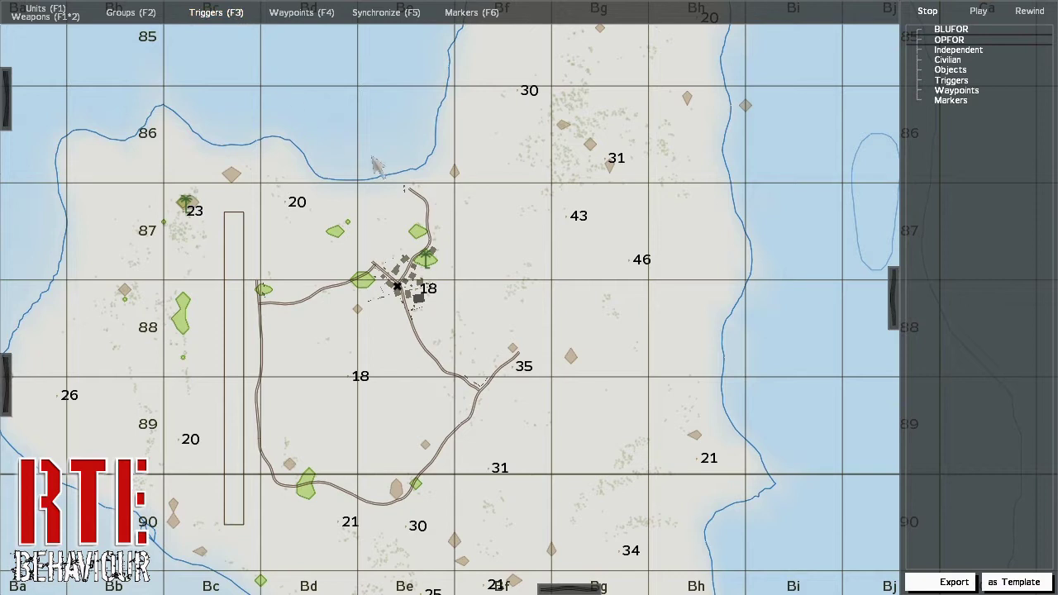
double_click(484, 255)
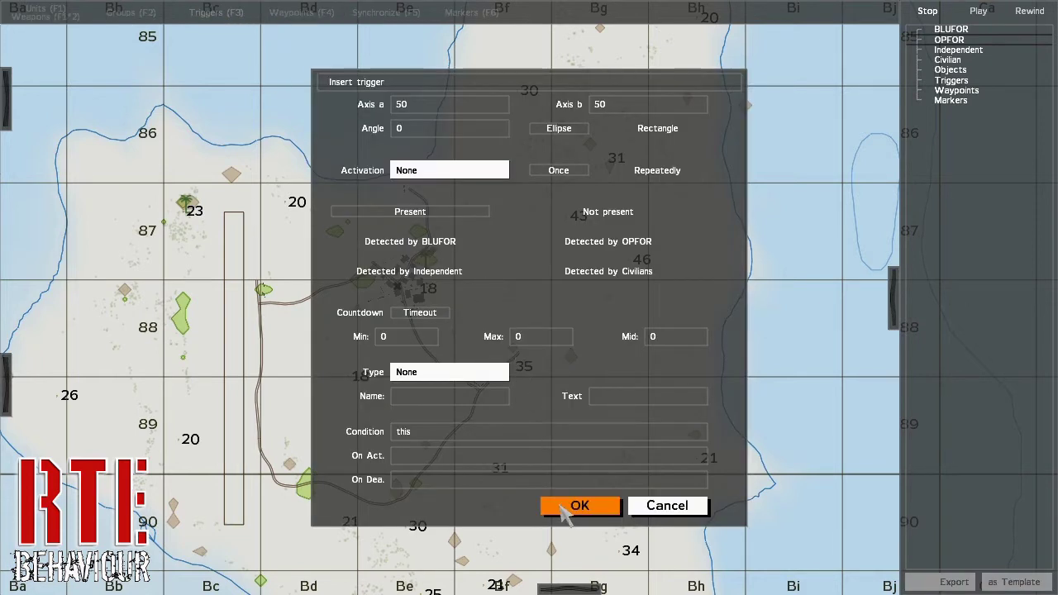
- Accept the trigger with its default 50 by 50 area and condition 'this'
left_click(565, 513)
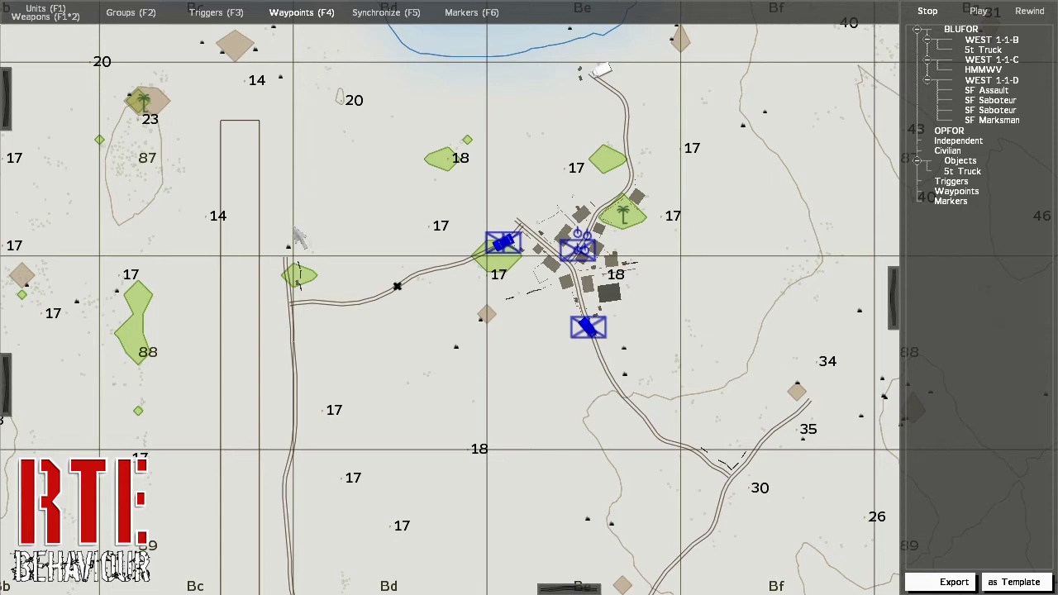
- Place a MOVE waypoint at the western road junction and link it to the HMMWV group WEST 1-1-C
double_click(290, 306)
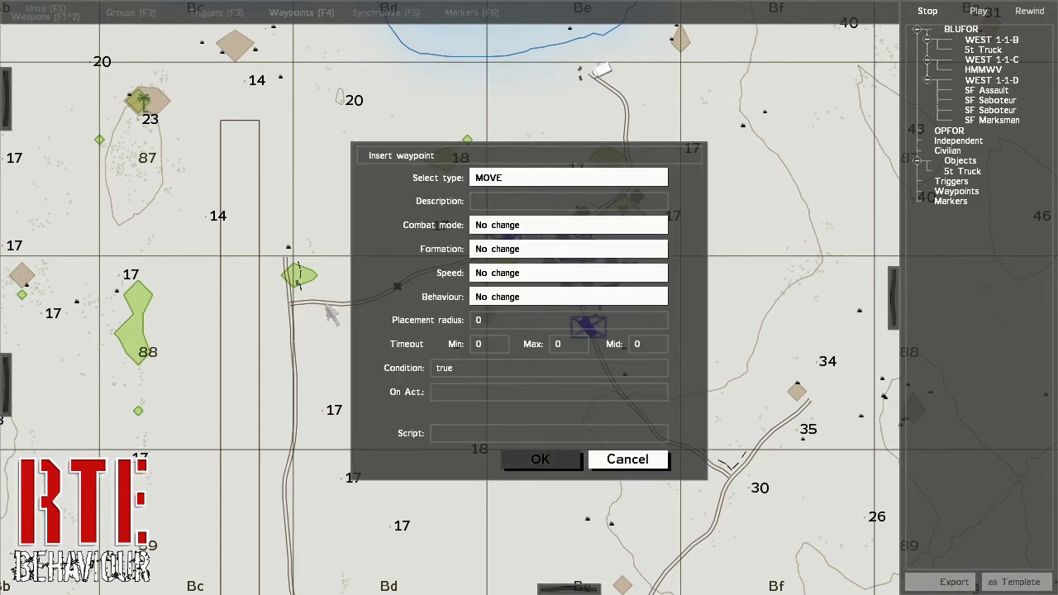
left_click(538, 461)
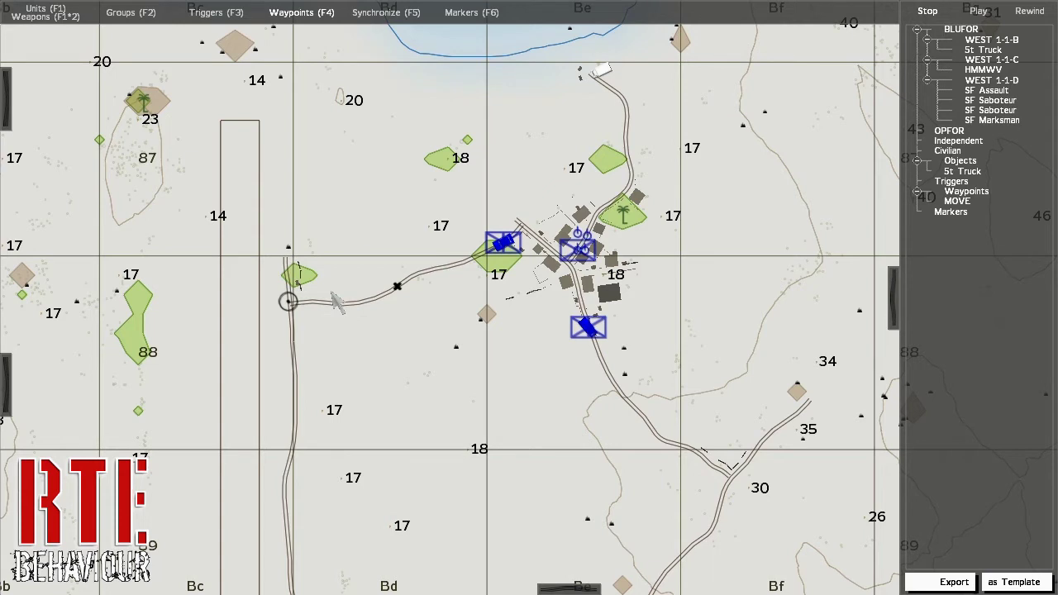
left_click(501, 246)
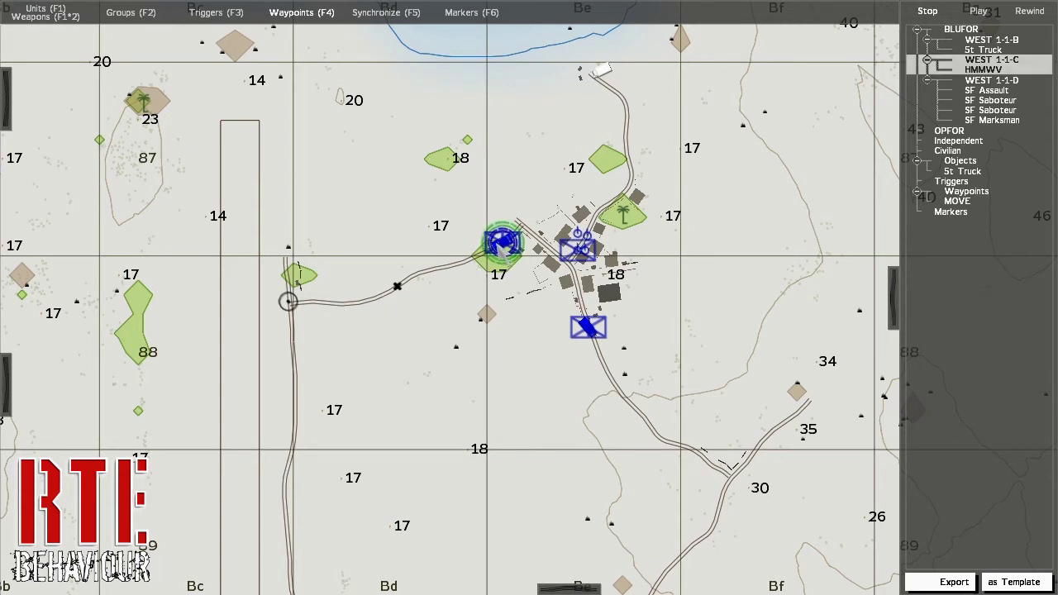
left_click_drag(499, 245, 290, 302)
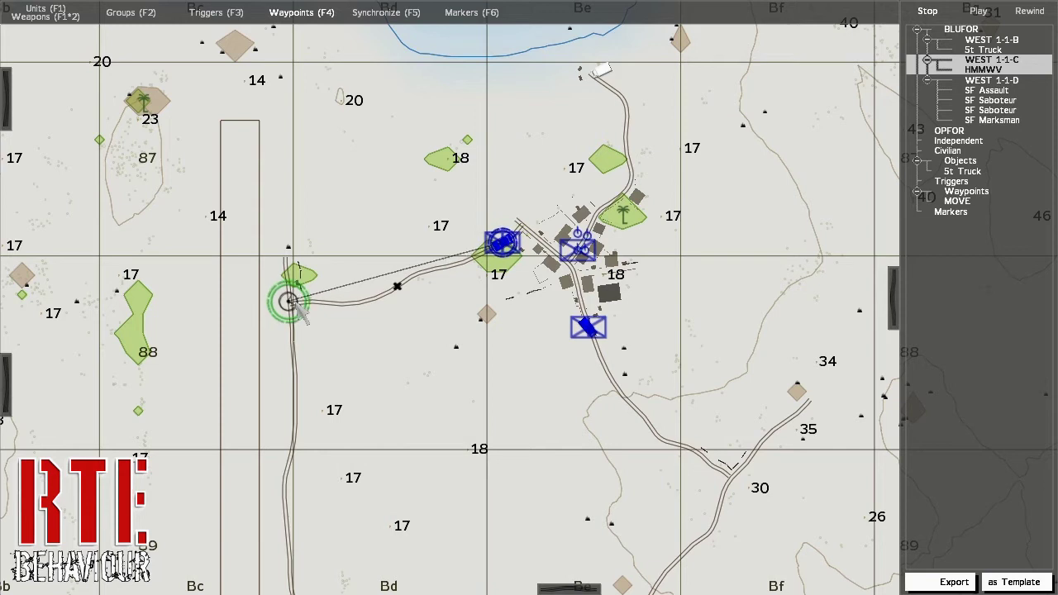
left_click_drag(299, 308, 290, 303)
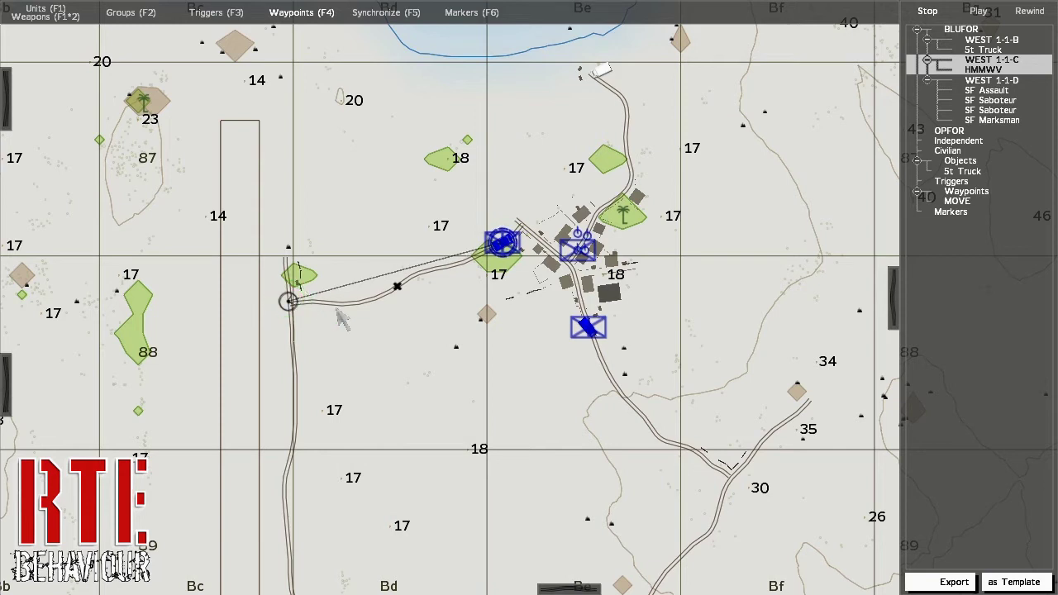
key("Right")
key("Down")
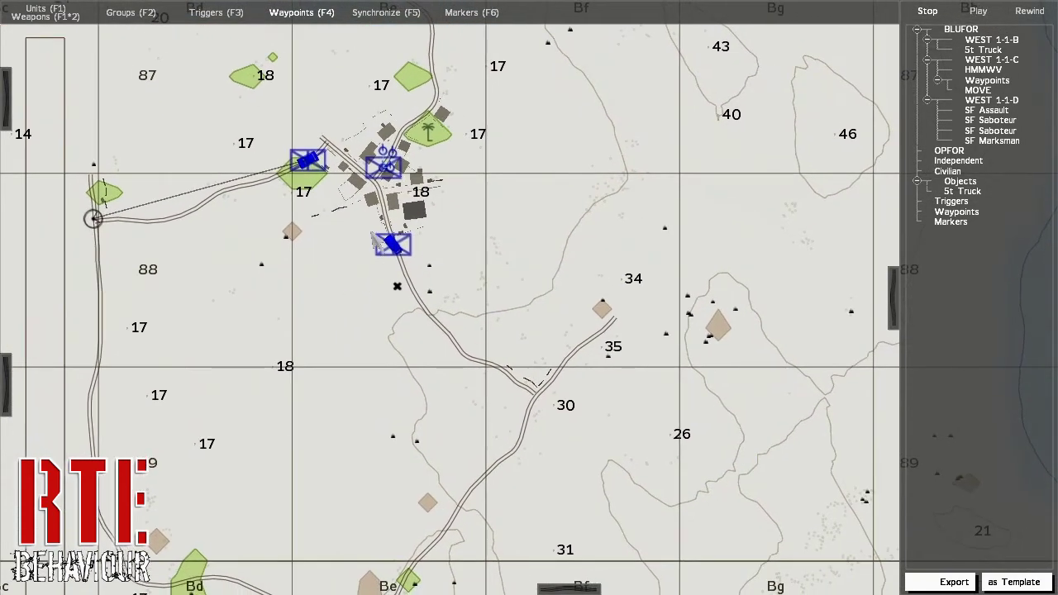
- With the 5t Truck group WEST 1-1-B selected, add a MOVE waypoint at the southeast junction
left_click(378, 239)
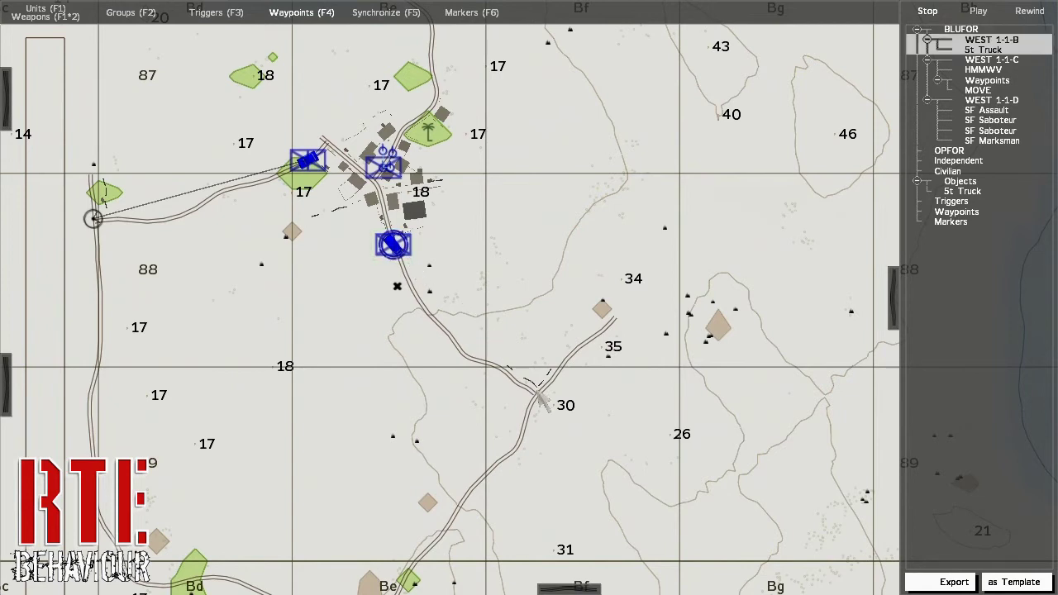
double_click(535, 400)
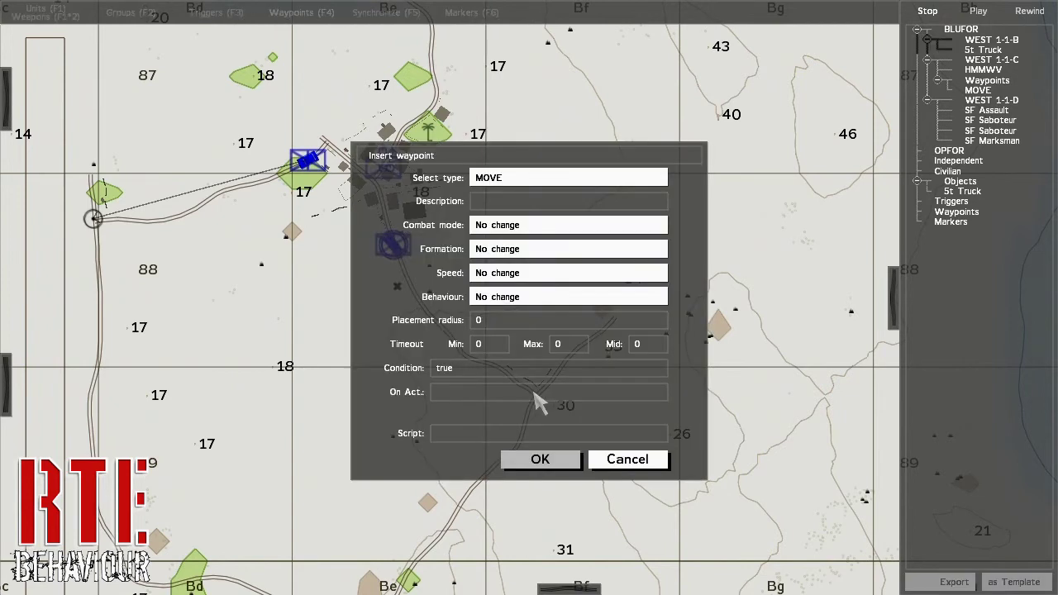
left_click(546, 457)
key("Up")
key("Left")
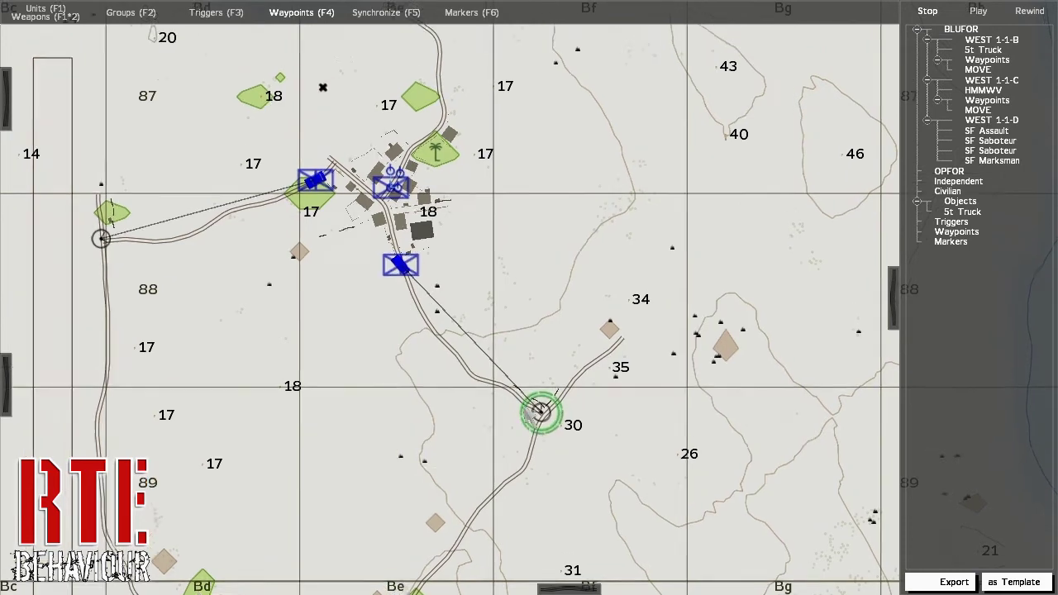
key("Up")
key("Left")
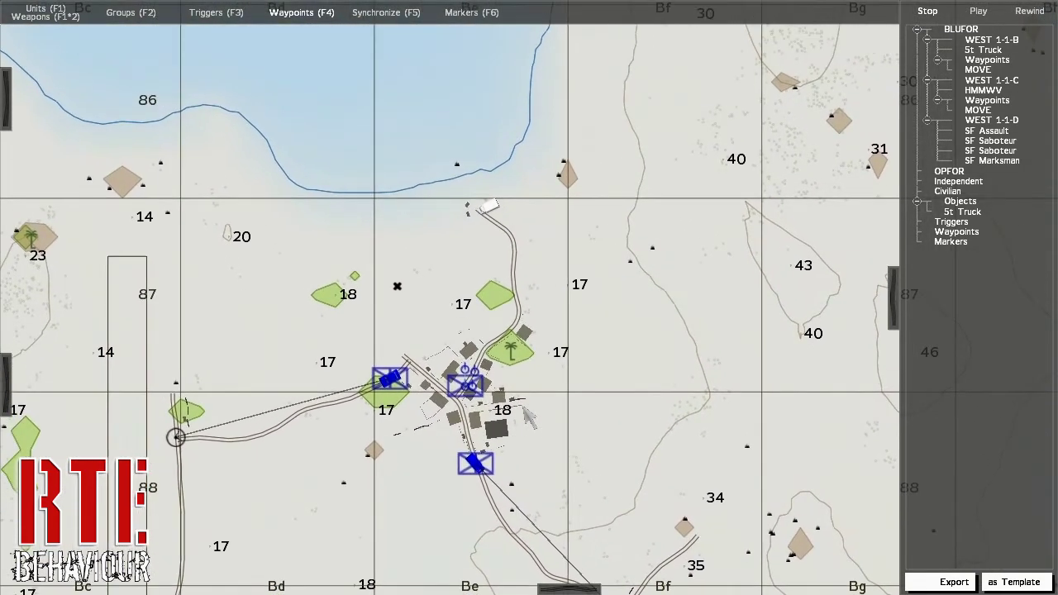
- Insert a GET IN waypoint beside the civilian 5t Truck and assign it to SF team WEST 1-1-D
double_click(460, 232)
left_click(486, 179)
left_click(487, 206)
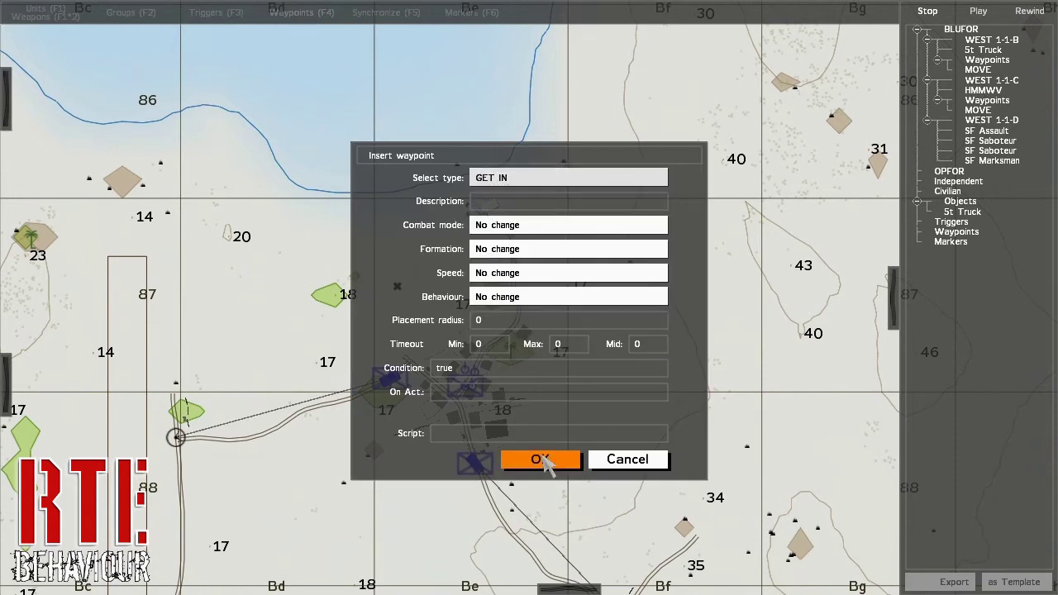
left_click(541, 461)
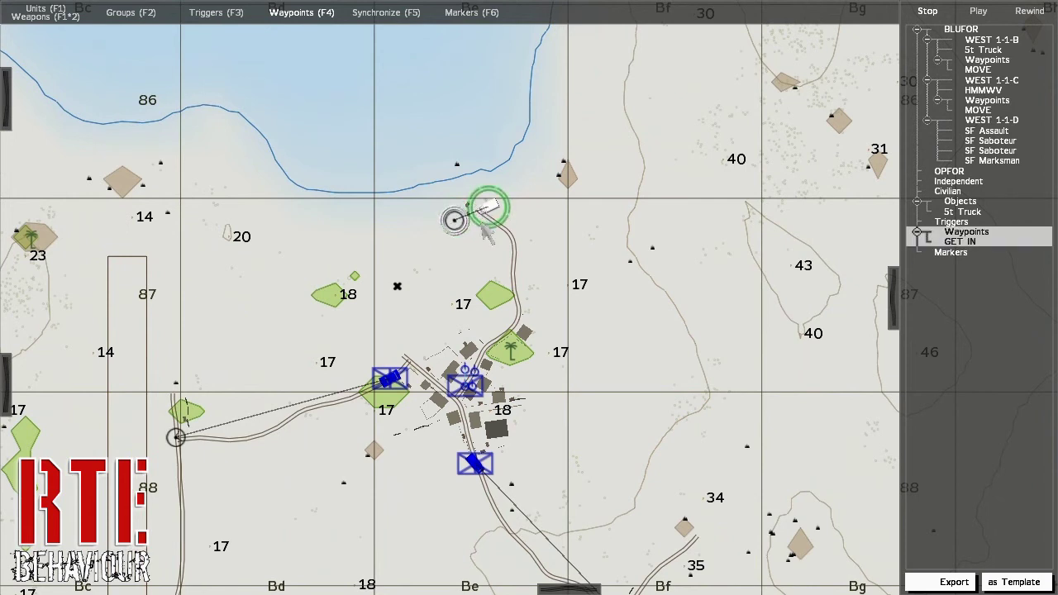
left_click(468, 379)
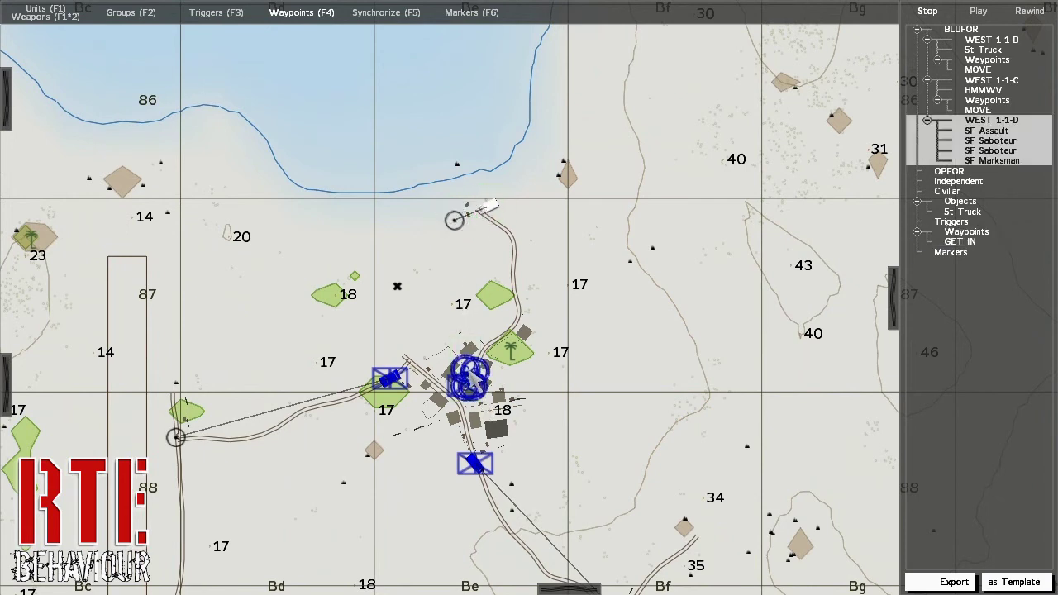
left_click_drag(467, 378, 454, 220)
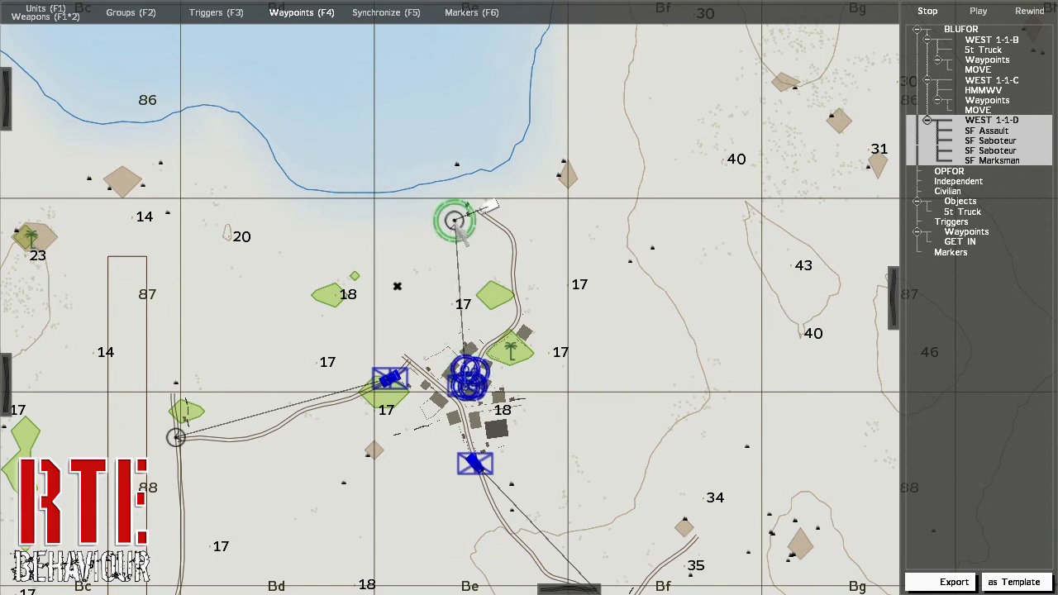
key("Down")
key("Left")
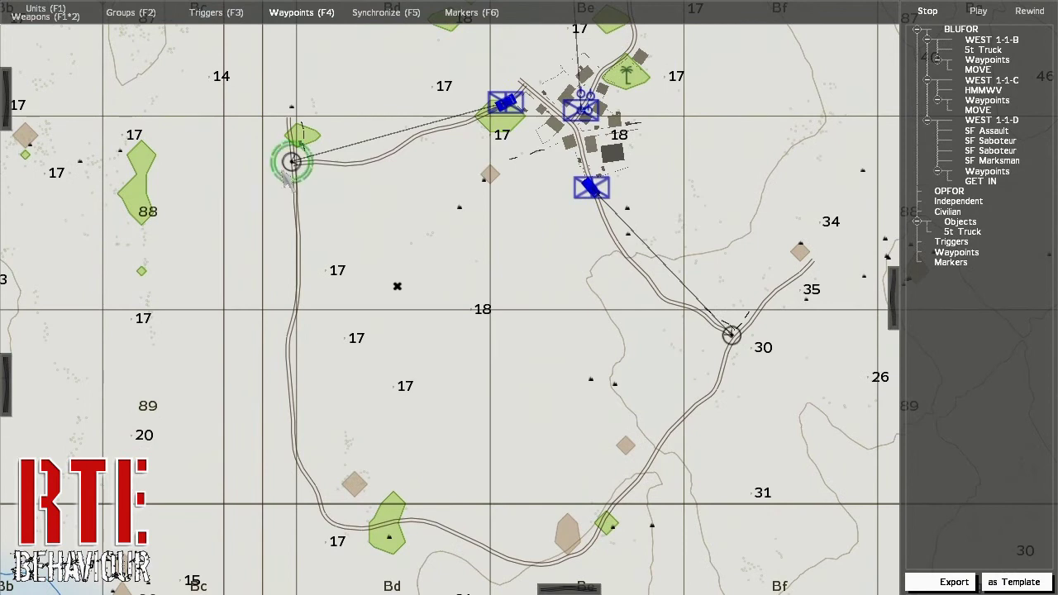
- Extend the HMMWV's route with a second MOVE waypoint further south on the western road
left_click(292, 161)
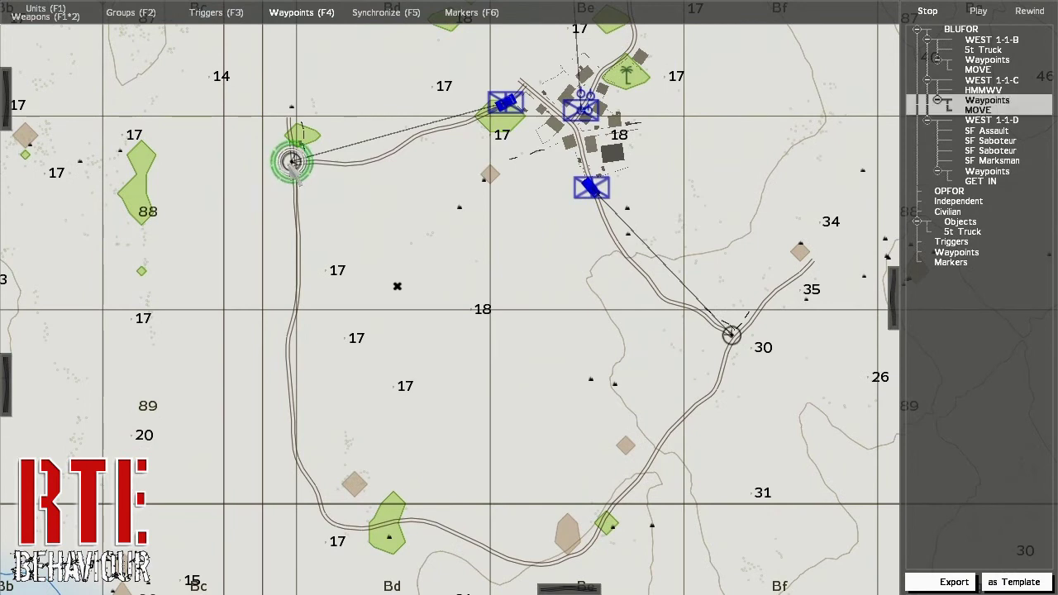
left_click_drag(295, 168, 300, 461)
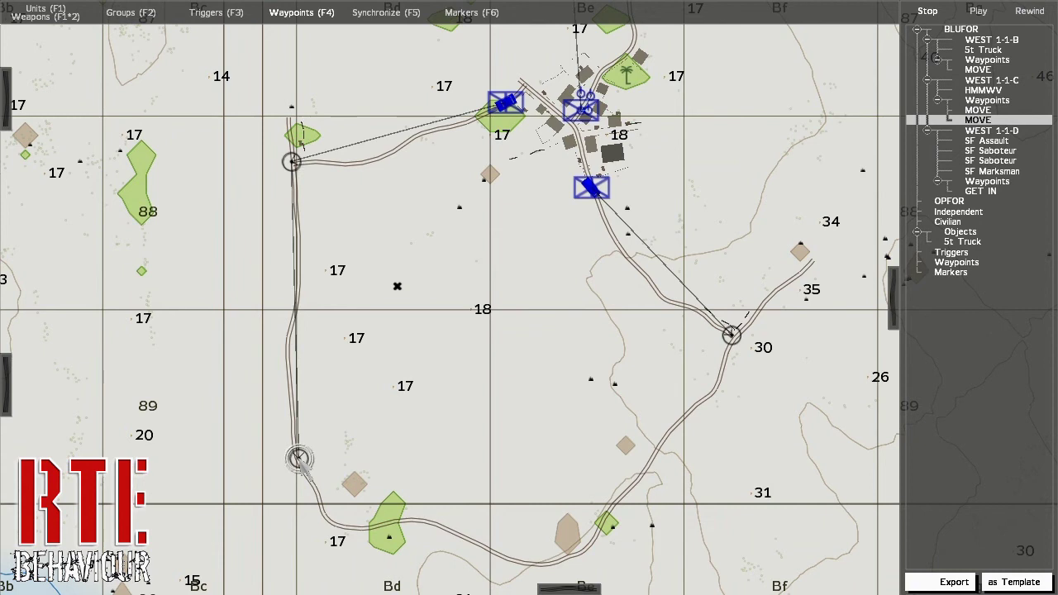
left_click(385, 446)
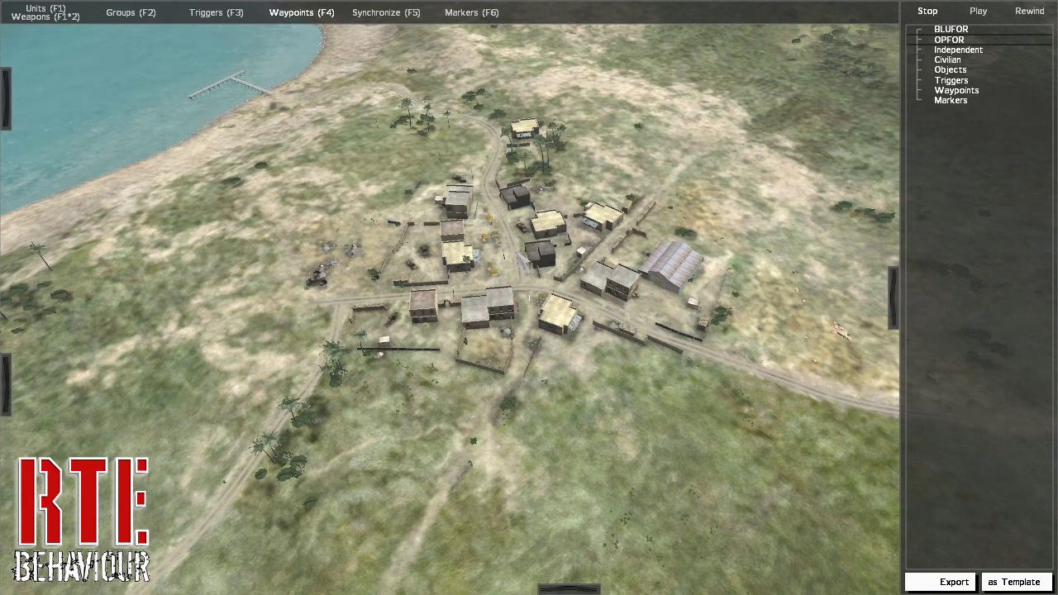
- On the 2-D map in Markers mode (F6), start inserting a new marker
key("m")
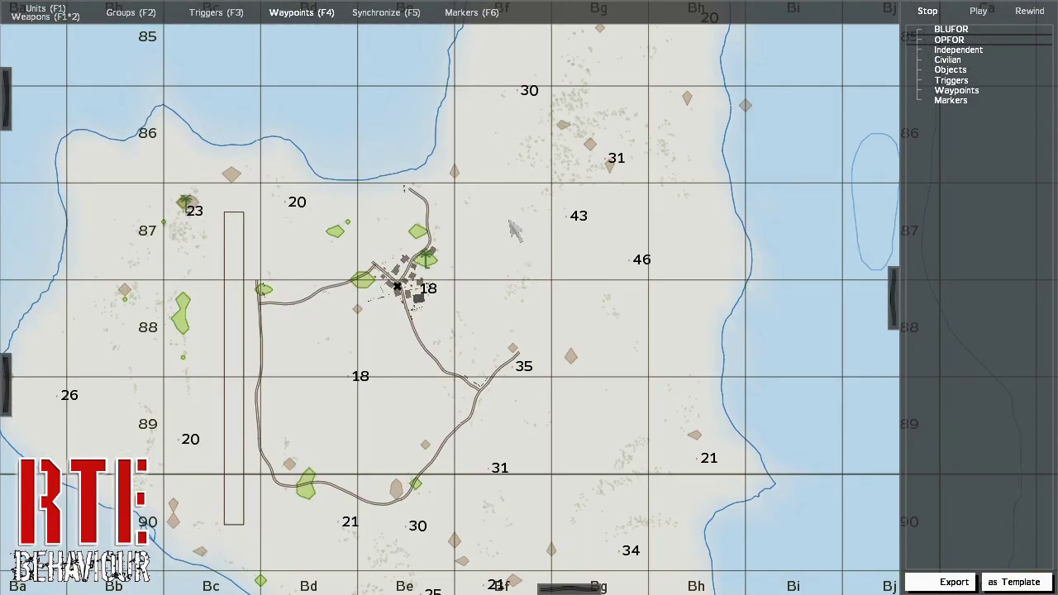
left_click(483, 16)
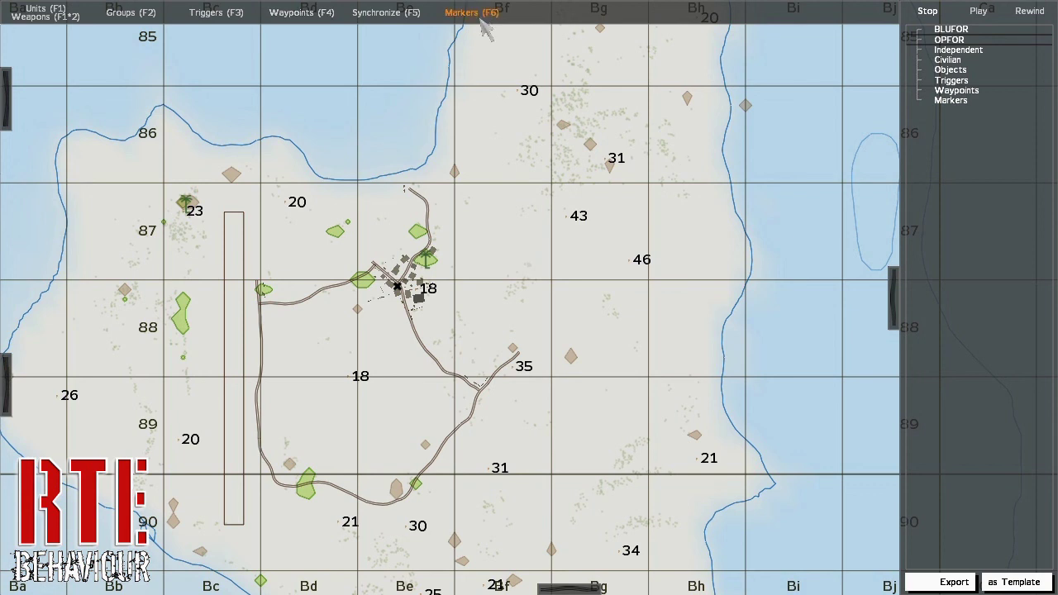
double_click(499, 253)
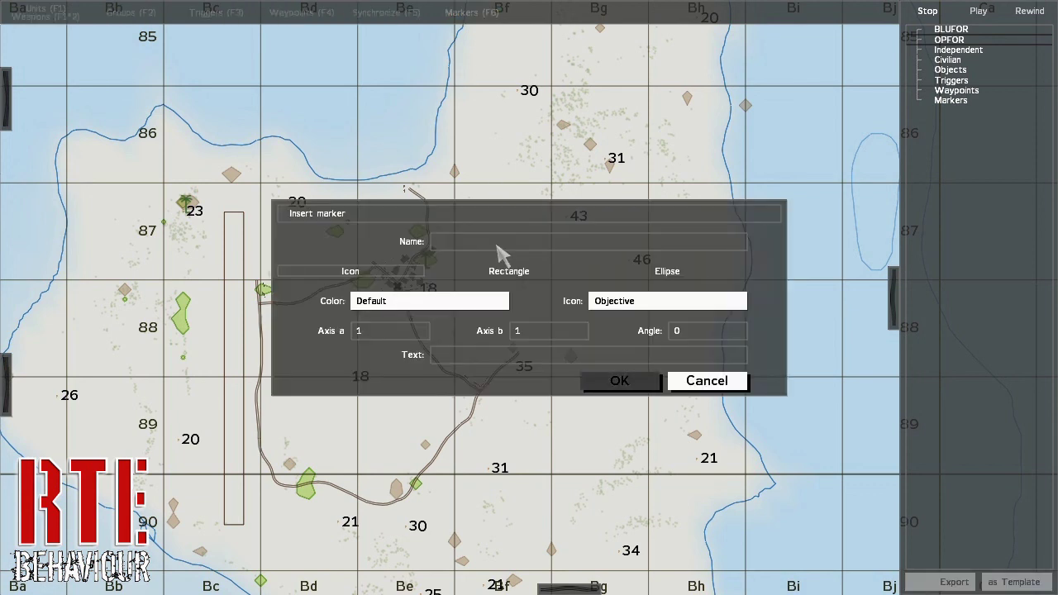